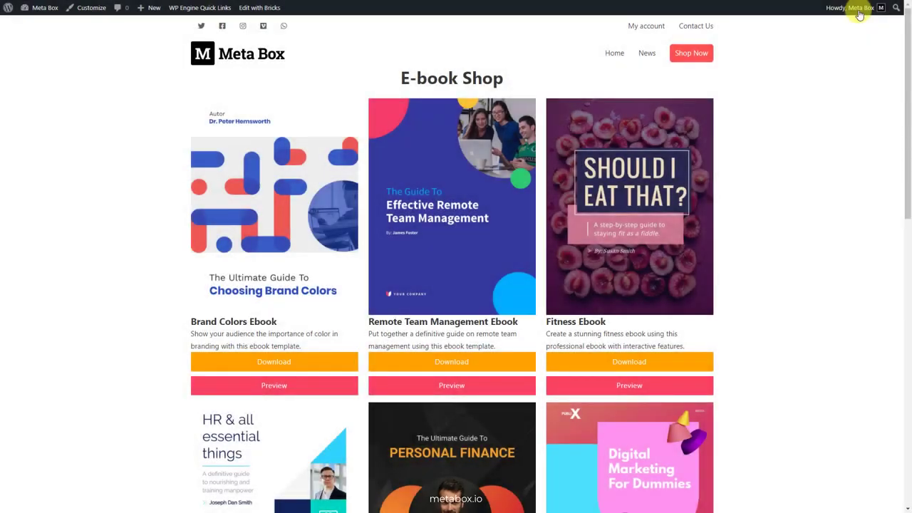
- Look over the E-book Shop page, download the Brand Colors Ebook's PDF and read through its preview
{"action": "scroll", "coordinate": [859, 14], "scroll_direction": "down", "scroll_amount": 10}
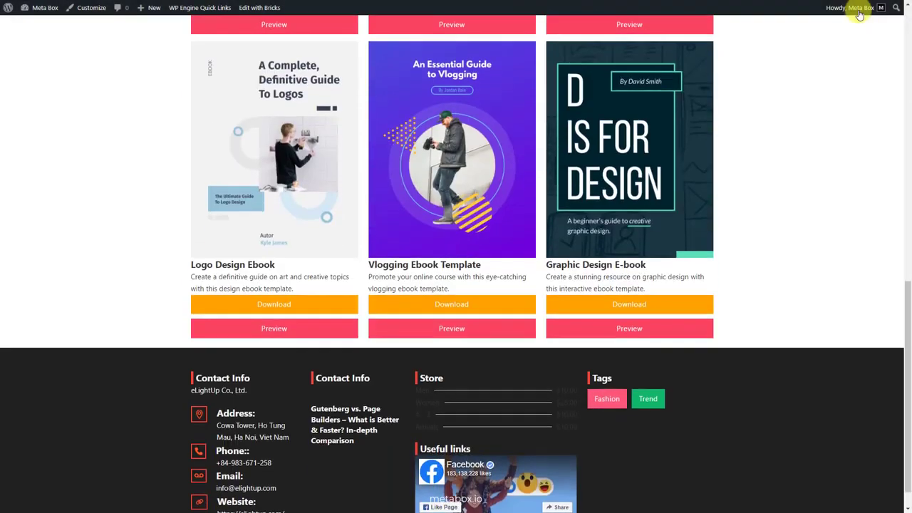
{"action": "scroll", "coordinate": [859, 14], "scroll_direction": "up", "scroll_amount": 10}
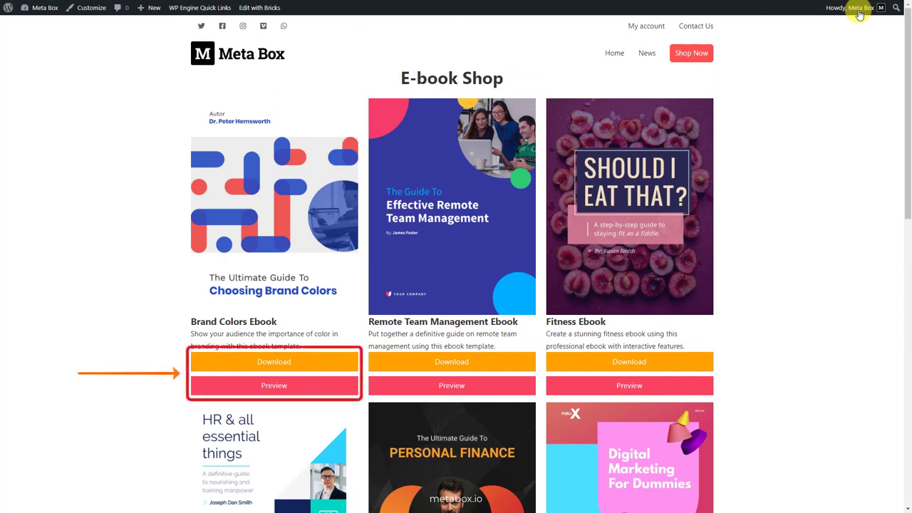
{"action": "left_click", "coordinate": [277, 362]}
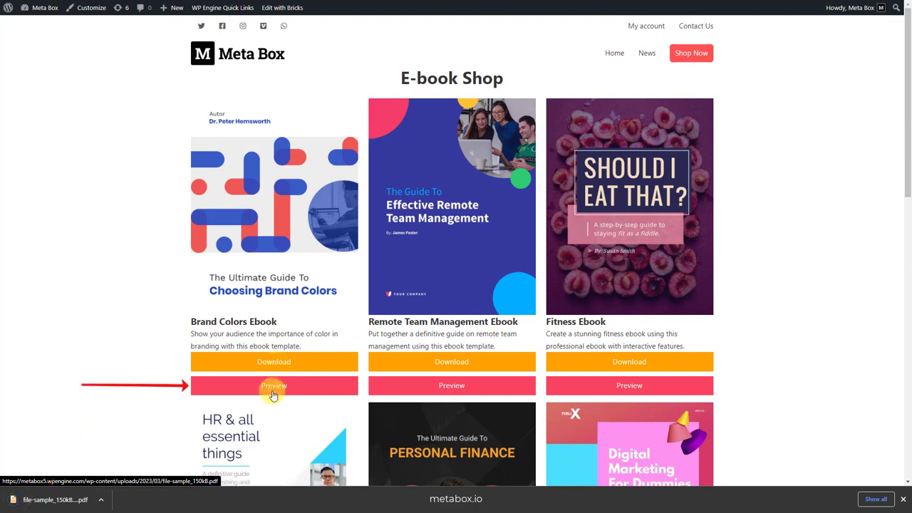
{"action": "left_click", "coordinate": [272, 390]}
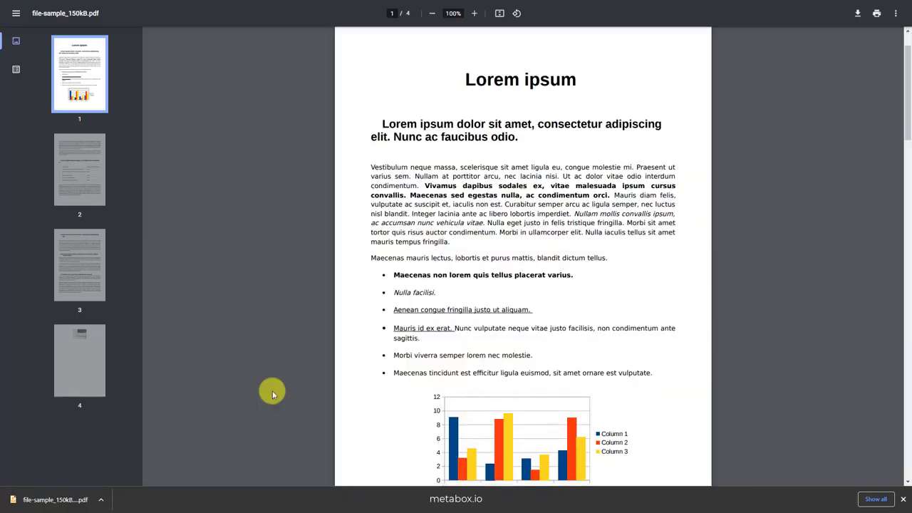
{"action": "scroll", "coordinate": [273, 394], "scroll_direction": "down", "scroll_amount": 20}
{"action": "scroll", "coordinate": [272, 390], "scroll_direction": "down", "scroll_amount": 3}
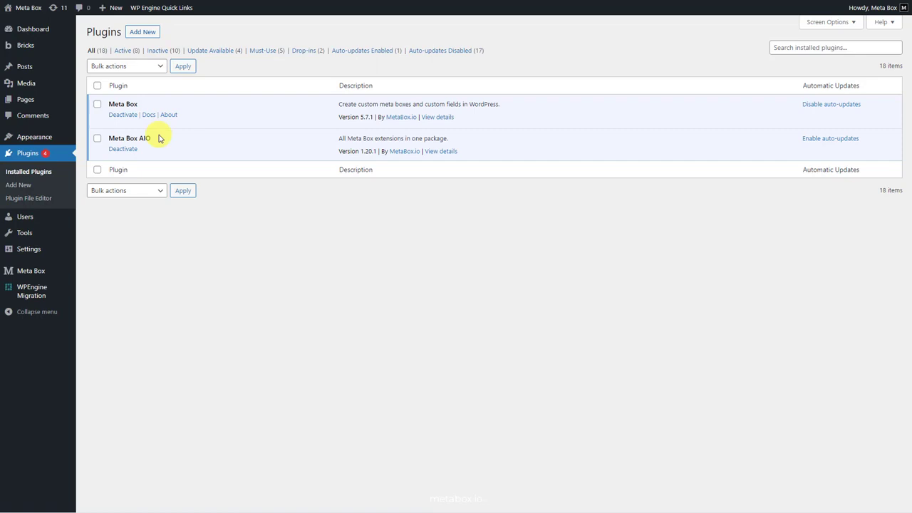
- Review the enabled Meta Box extensions and open the site's themes overview
{"action": "mouse_move", "coordinate": [49, 275]}
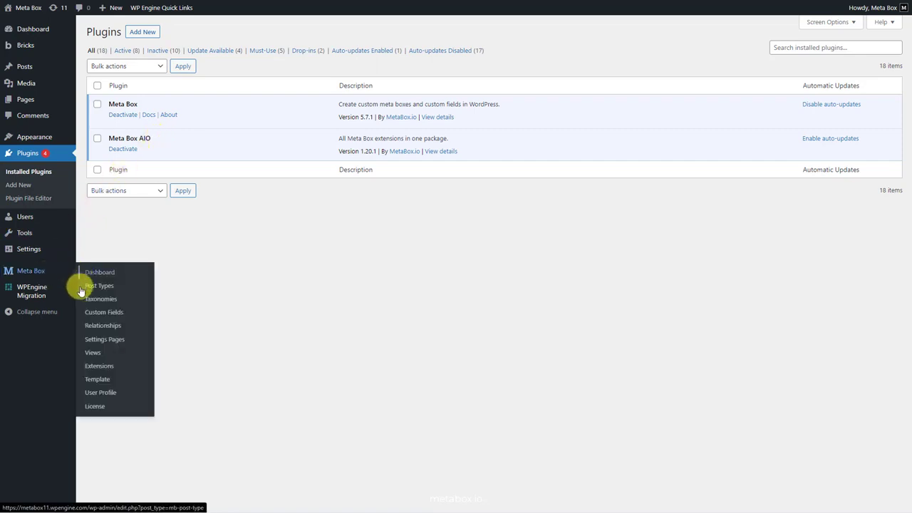
{"action": "left_click", "coordinate": [83, 366]}
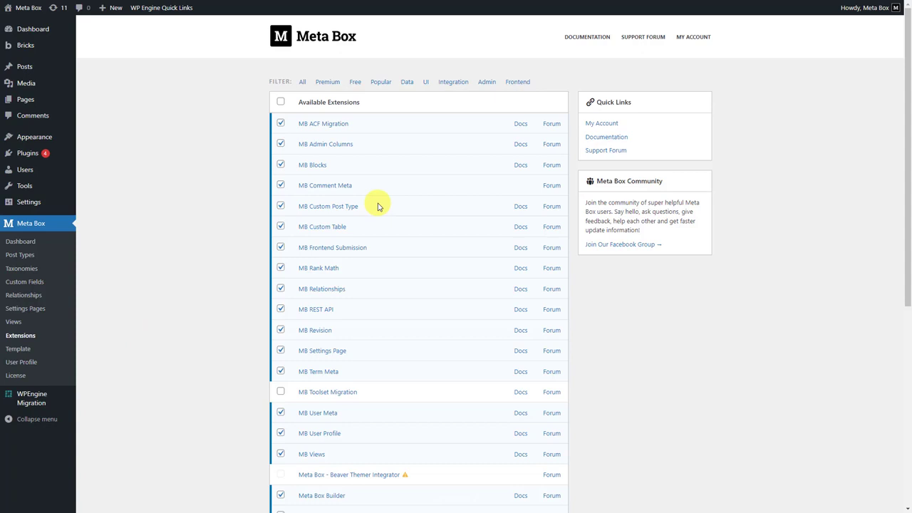
{"action": "scroll", "coordinate": [377, 207], "scroll_direction": "down", "scroll_amount": 2}
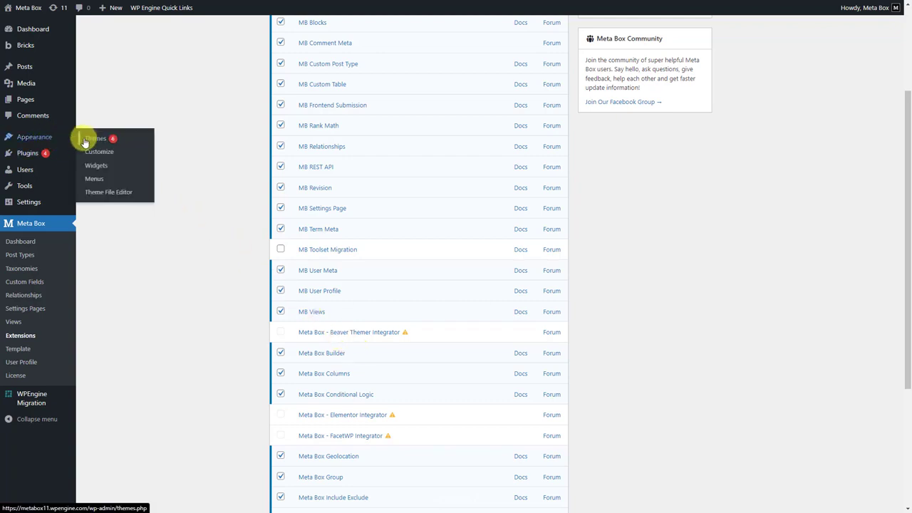
{"action": "left_click", "coordinate": [85, 140]}
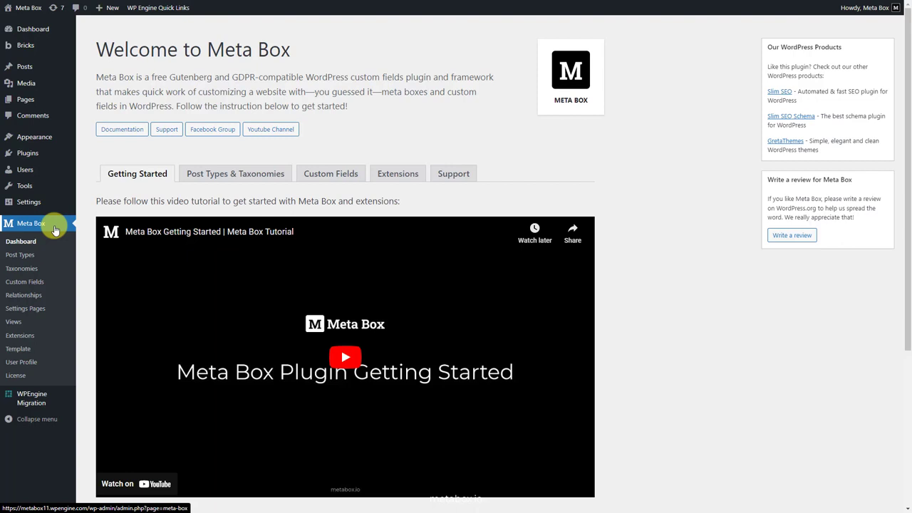
- Start a new Meta Box post type with the plural name E-books and the singular name E-book
{"action": "left_click", "coordinate": [28, 255]}
{"action": "left_click", "coordinate": [167, 32]}
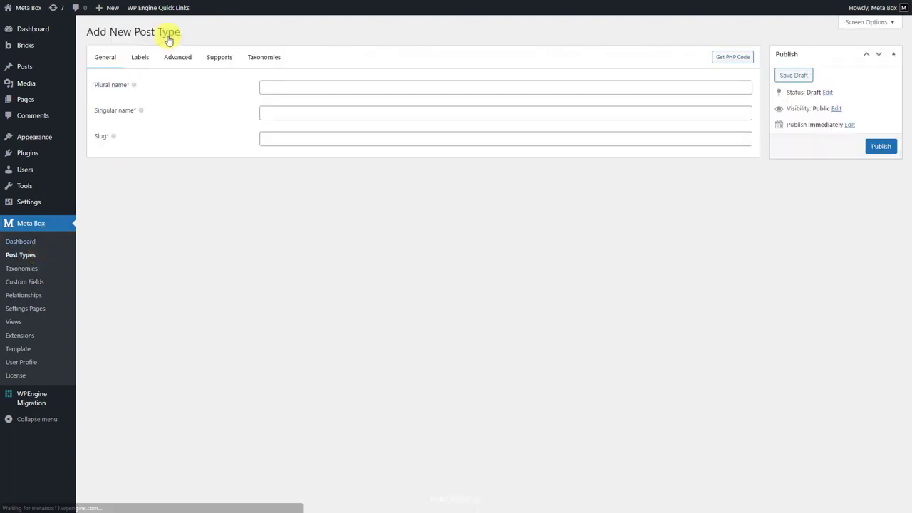
{"action": "left_click", "coordinate": [314, 84]}
{"action": "type", "text": "E-books"}
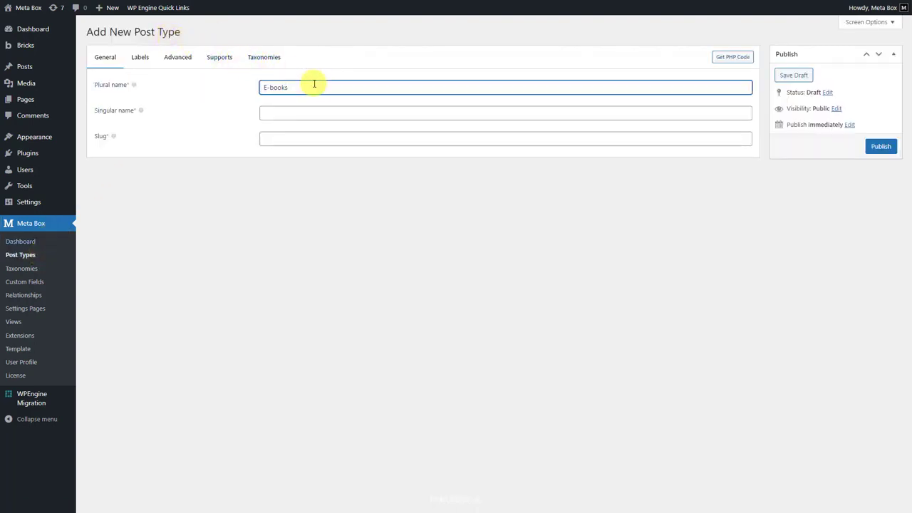
{"action": "left_click", "coordinate": [327, 111]}
{"action": "type", "text": "E-book"}
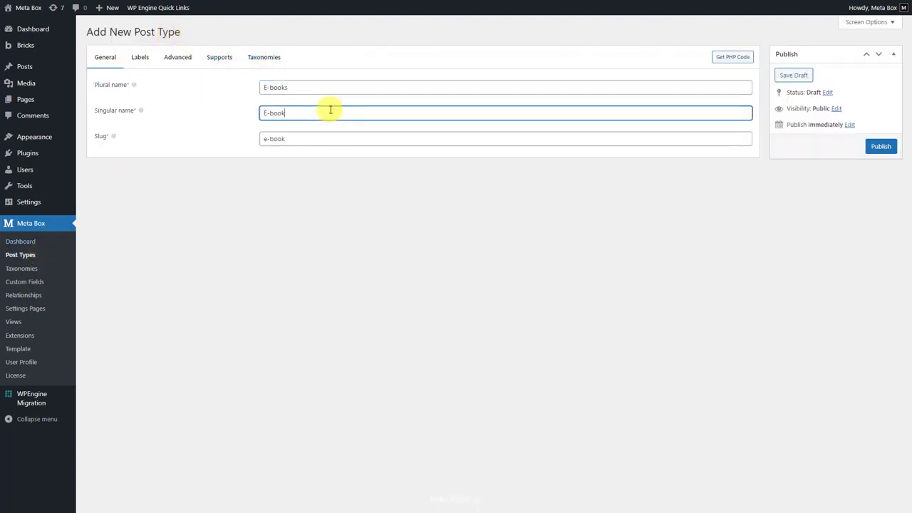
- Choose the book Dashicon as the post type's icon and publish the post type
{"action": "left_click", "coordinate": [180, 64]}
{"action": "left_click", "coordinate": [272, 473]}
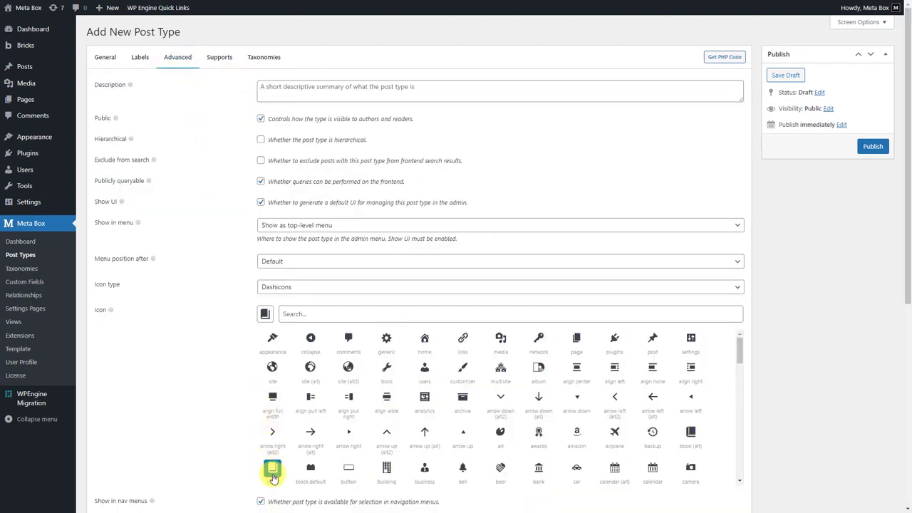
{"action": "left_click", "coordinate": [865, 146]}
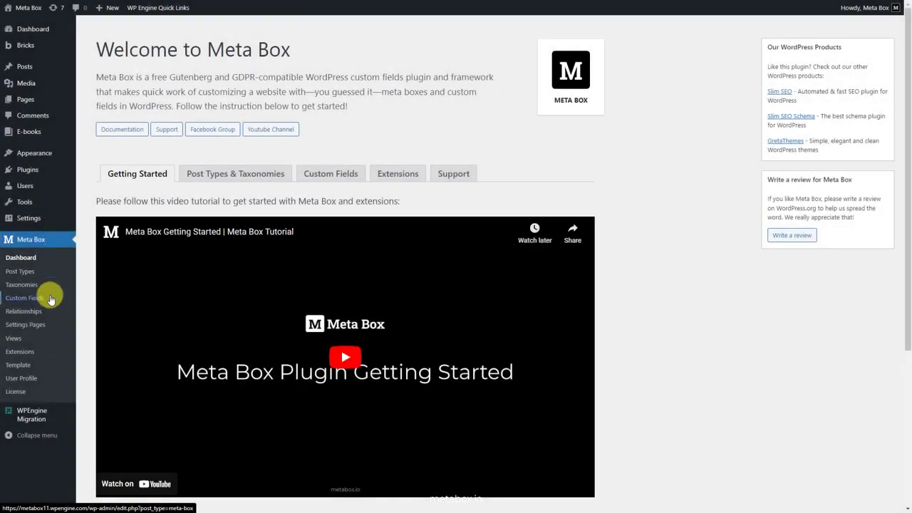
- Create a new Meta Box custom field group titled E-book Details
{"action": "left_click", "coordinate": [50, 298]}
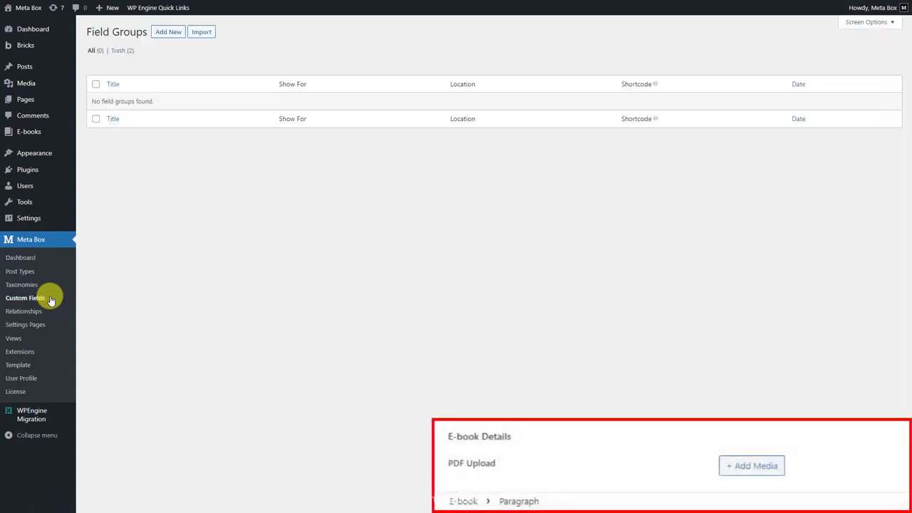
{"action": "left_click", "coordinate": [174, 32]}
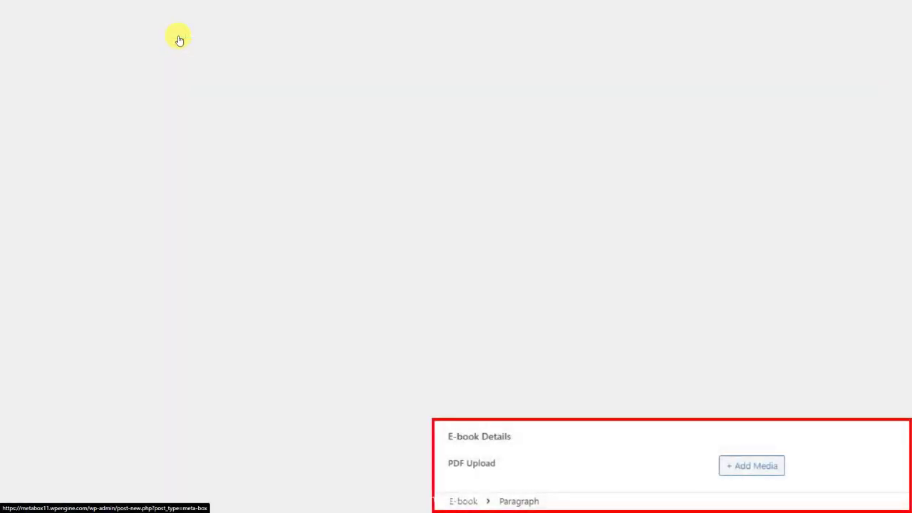
{"action": "type", "text": "E-book Details"}
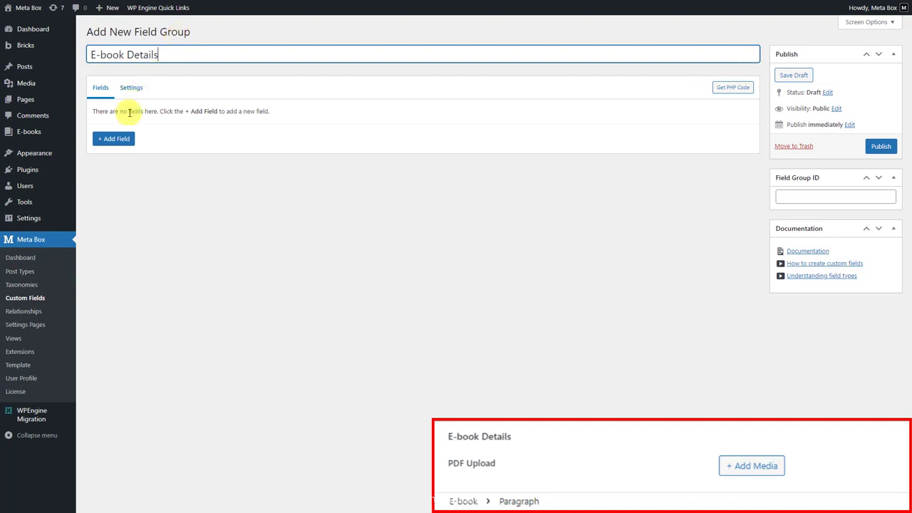
- Add a File Advanced field to the group and label it PDF Upload
{"action": "left_click", "coordinate": [114, 139]}
{"action": "type", "text": "File"}
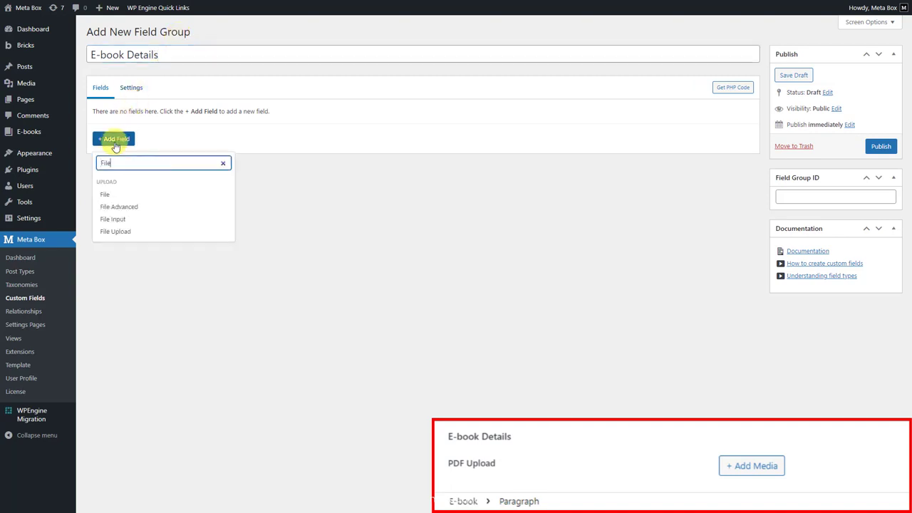
{"action": "left_click", "coordinate": [156, 207]}
{"action": "left_click", "coordinate": [190, 113]}
{"action": "left_click", "coordinate": [280, 146]}
{"action": "key", "text": "ctrl+a"}
{"action": "type", "text": "PDF Upload"}
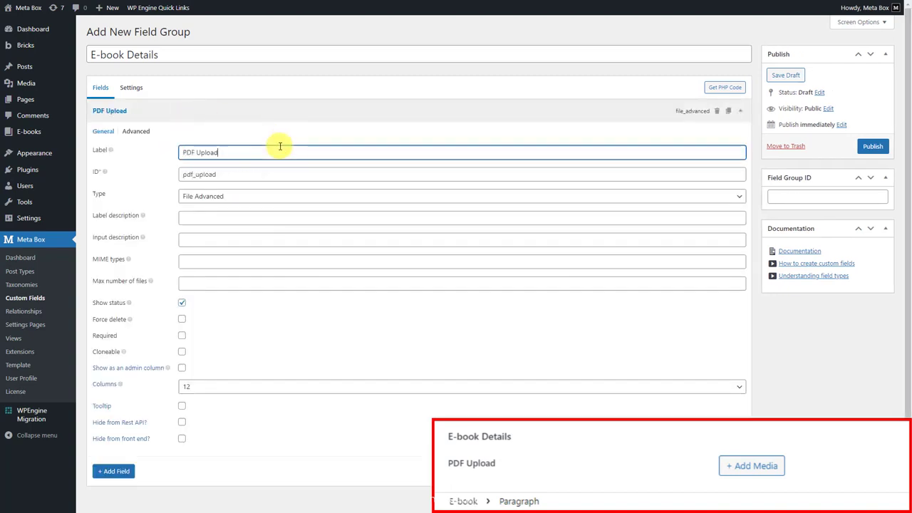
{"action": "left_click", "coordinate": [234, 111]}
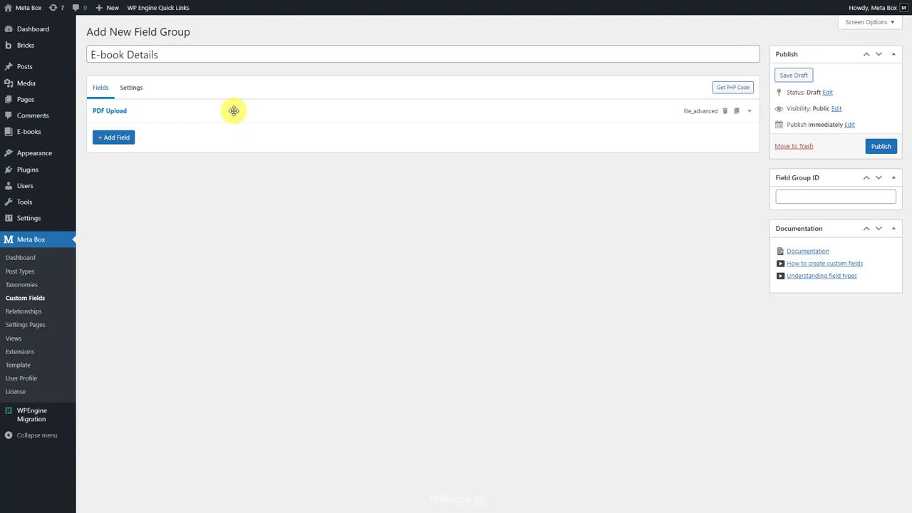
- Set the field group's location to the E-book post type instead of Post and publish the group
{"action": "left_click", "coordinate": [136, 92]}
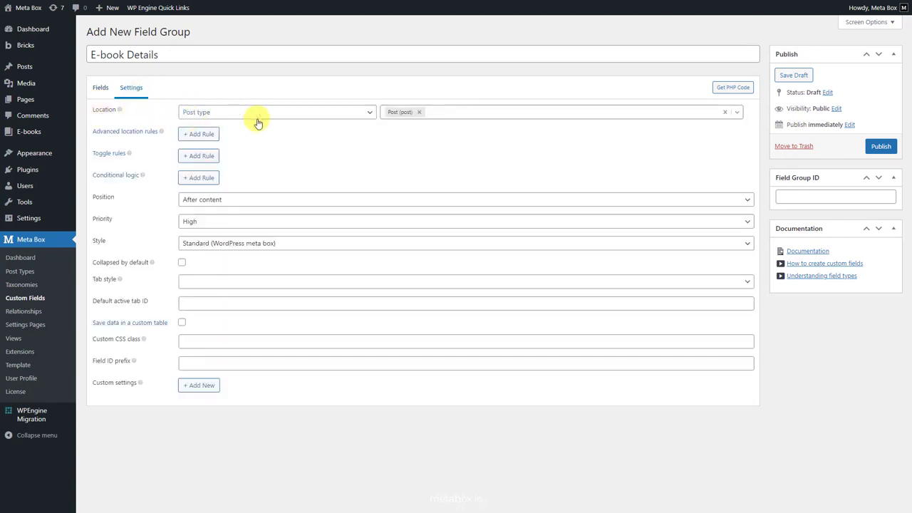
{"action": "left_click", "coordinate": [419, 112]}
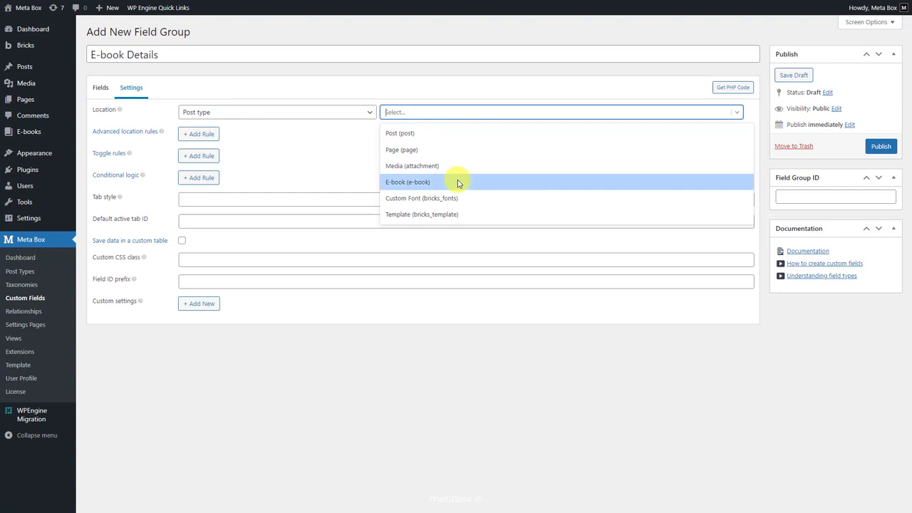
{"action": "left_click", "coordinate": [458, 183]}
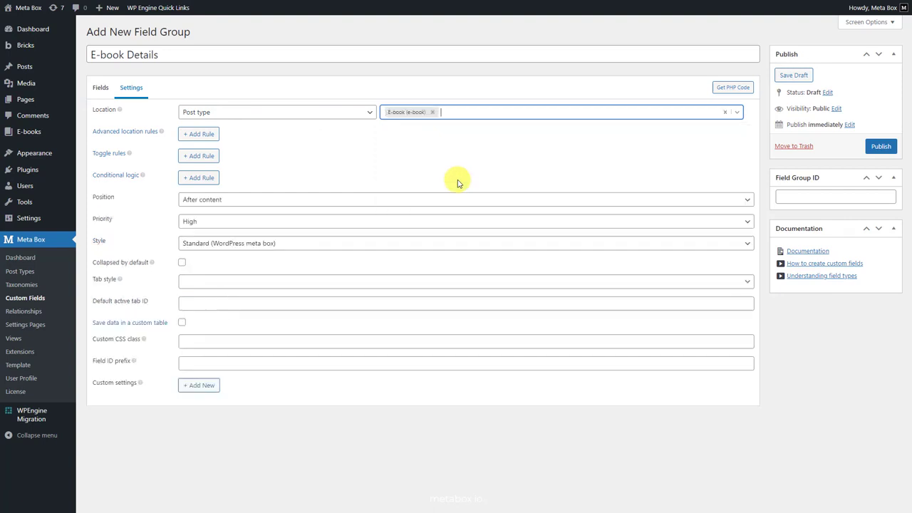
{"action": "left_click", "coordinate": [879, 148]}
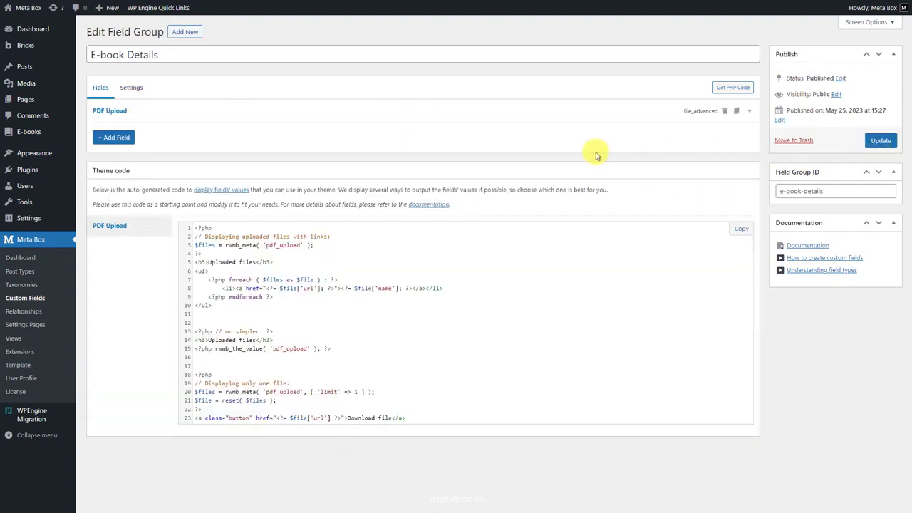
- Create a new e-book titled Graphic Design E-book with the text "Create a stunning resource on graphic design with this interactive ebook template."
{"action": "mouse_move", "coordinate": [22, 130]}
{"action": "left_click", "coordinate": [83, 147]}
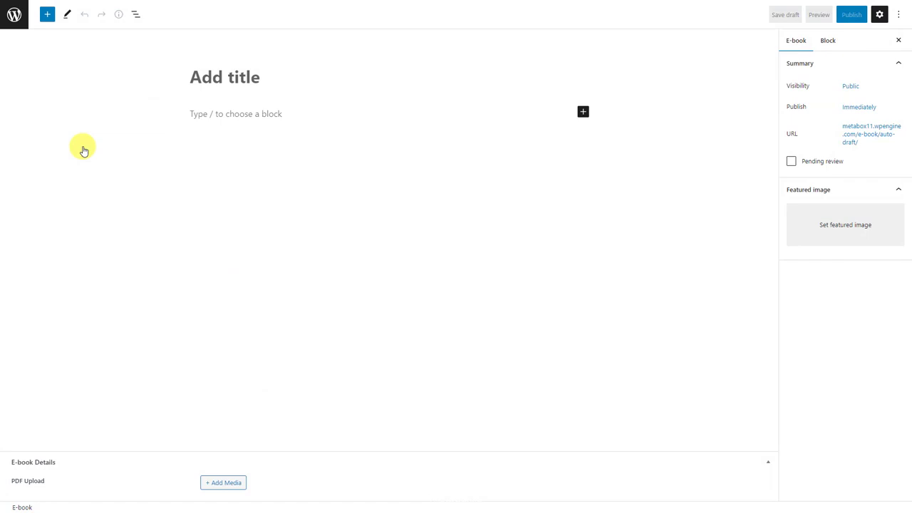
{"action": "type", "text": "Graphic Design E-book"}
{"action": "left_click", "coordinate": [189, 114]}
{"action": "type", "text": "Create a stunning resource on graphic design with this interactive ebook template."}
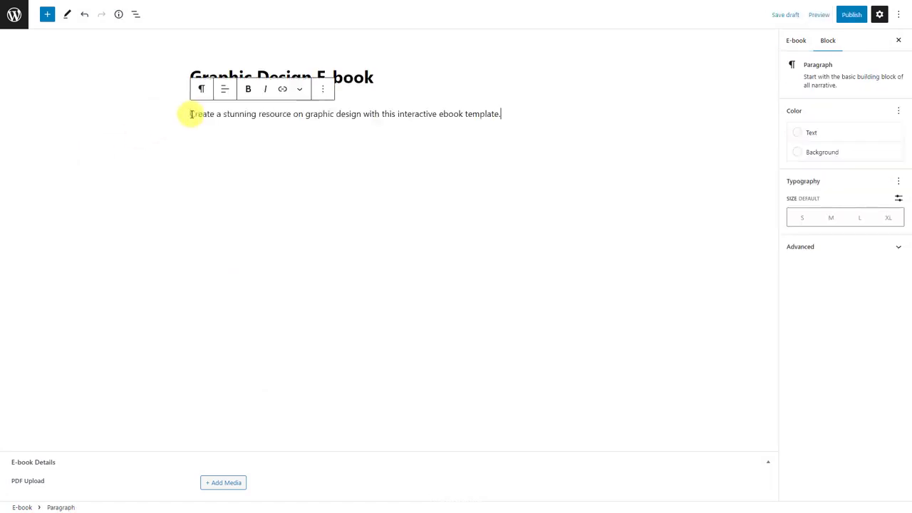
- Attach file-sample_150kB.pdf from the media library to the e-book's PDF upload field
{"action": "left_click", "coordinate": [223, 484]}
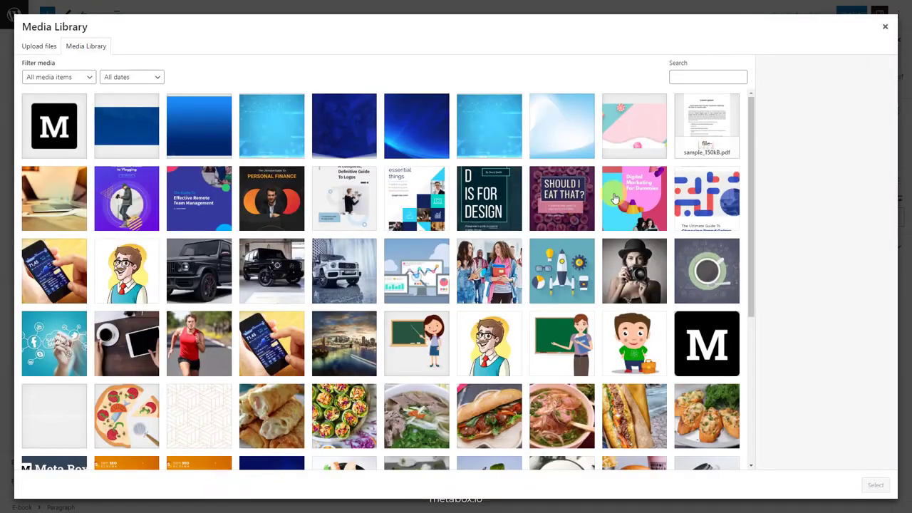
{"action": "left_click", "coordinate": [700, 141]}
{"action": "left_click", "coordinate": [875, 484]}
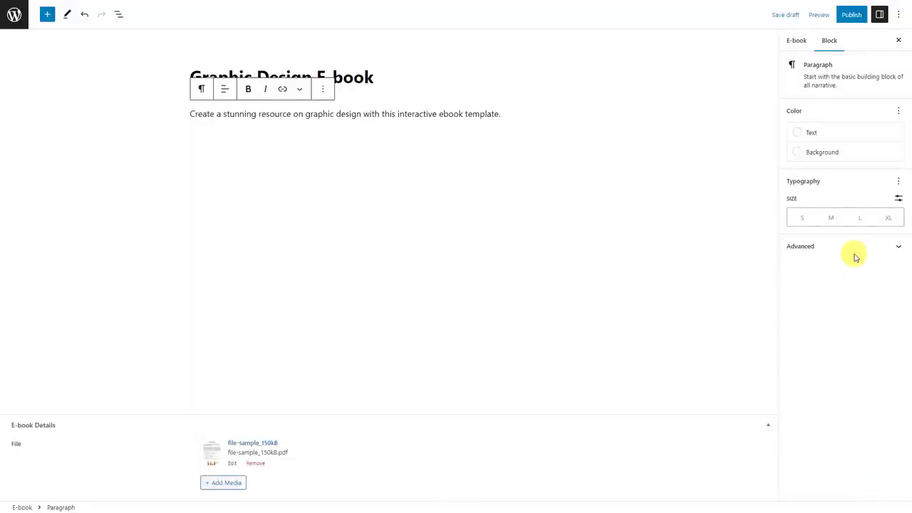
- Set the "D is for Design" cover as the e-book's featured image and publish the e-book
{"action": "left_click", "coordinate": [797, 41]}
{"action": "left_click", "coordinate": [812, 122]}
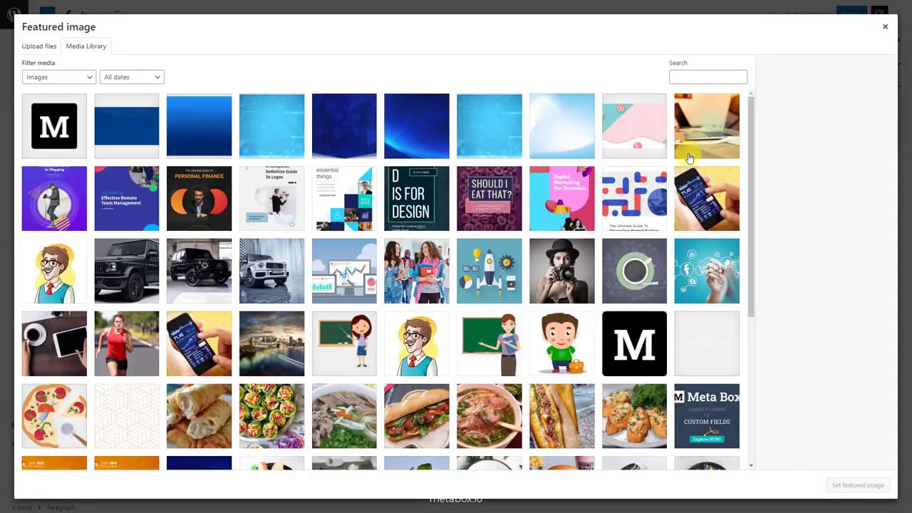
{"action": "left_click", "coordinate": [426, 199]}
{"action": "left_click", "coordinate": [855, 485]}
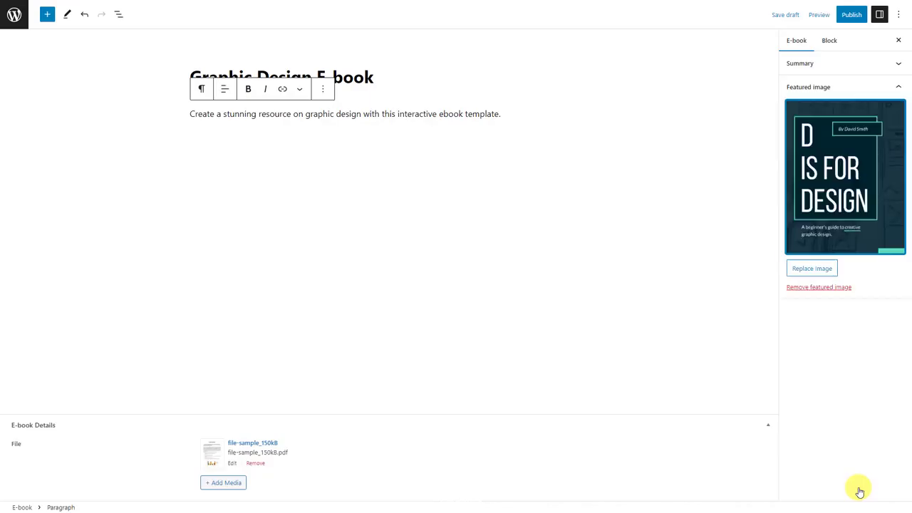
{"action": "left_click", "coordinate": [852, 15]}
{"action": "left_click", "coordinate": [819, 16]}
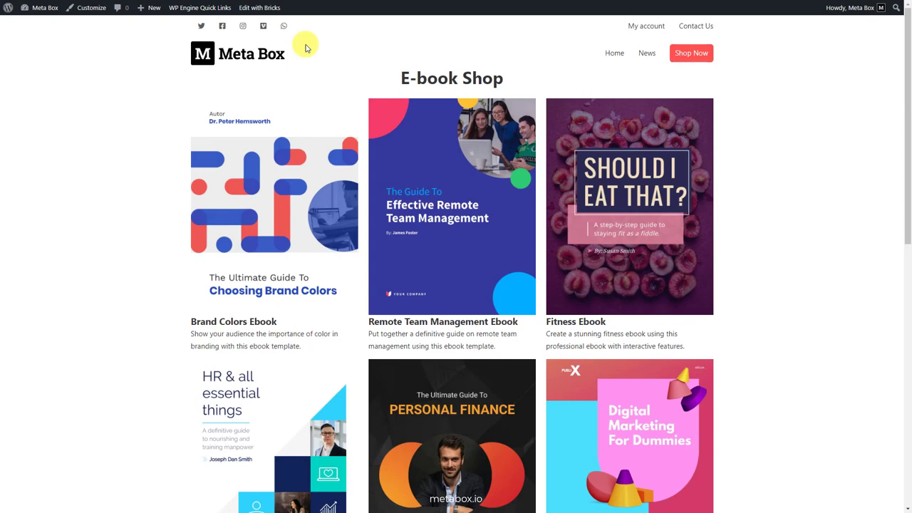
- Open the E-book Shop page in the Bricks editor and add a Div inside the query-loop Div, below Post Content
{"action": "left_click", "coordinate": [262, 7]}
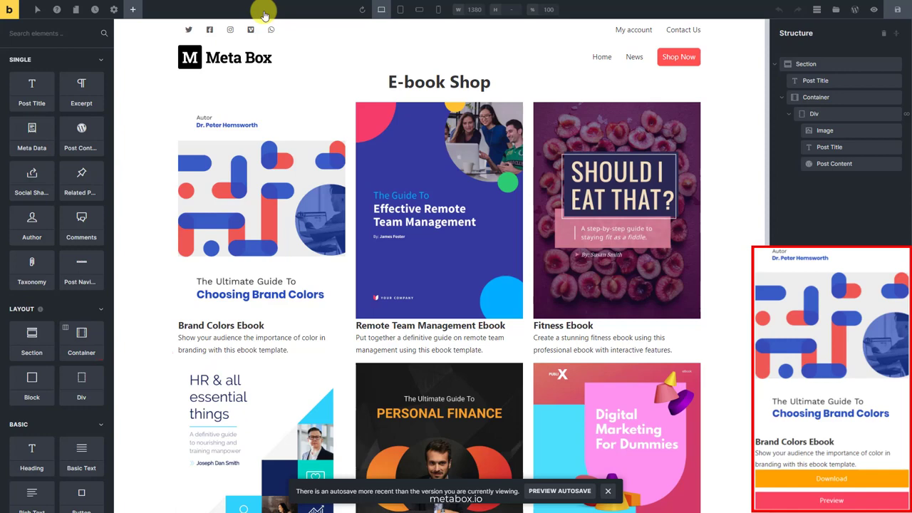
{"action": "left_click", "coordinate": [813, 114]}
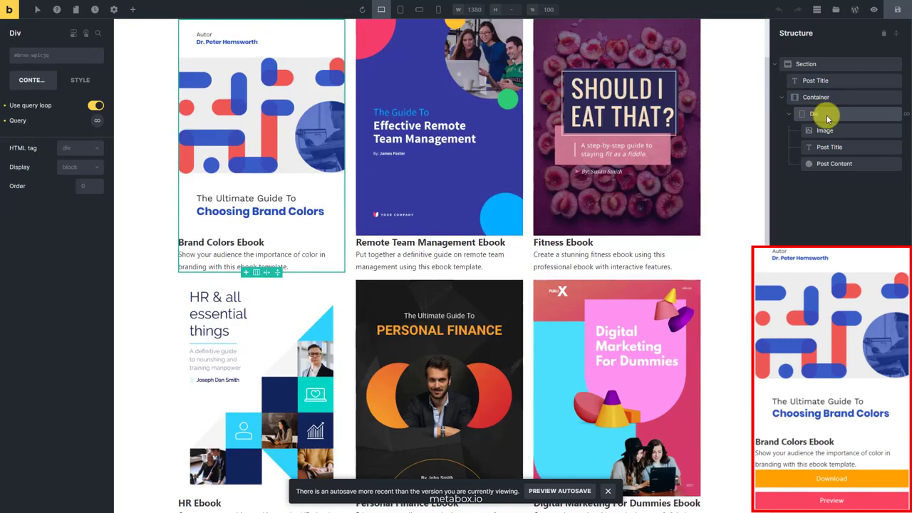
{"action": "left_click", "coordinate": [133, 9]}
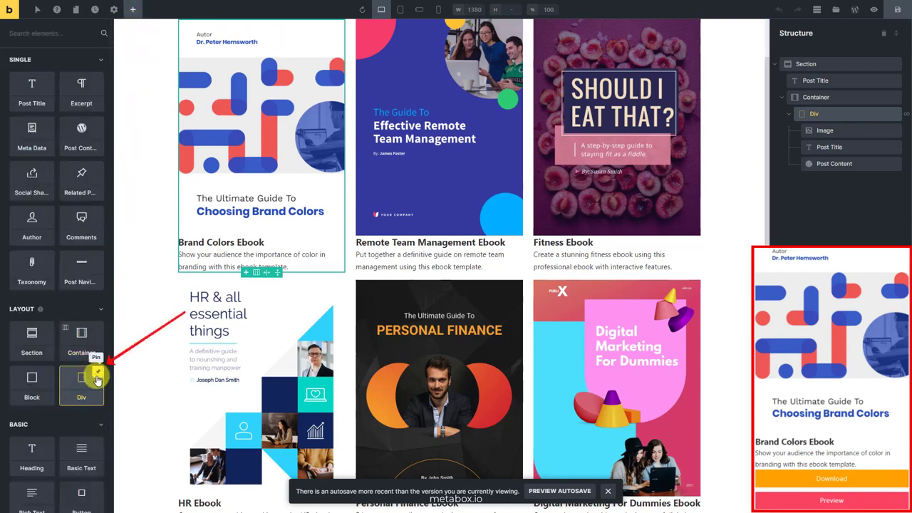
{"action": "left_click", "coordinate": [97, 379]}
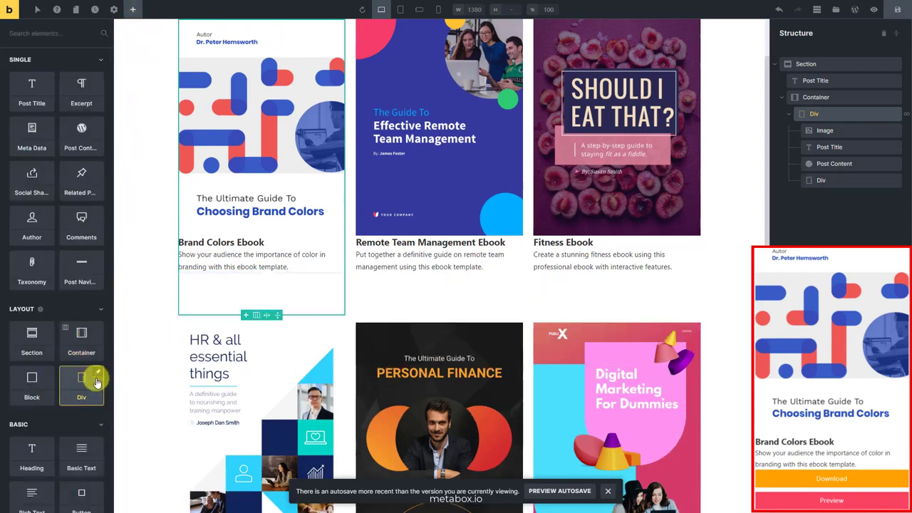
- Rename the new Div below Post Content as Download and set its HTML tag to a [link]
{"action": "left_click", "coordinate": [820, 181]}
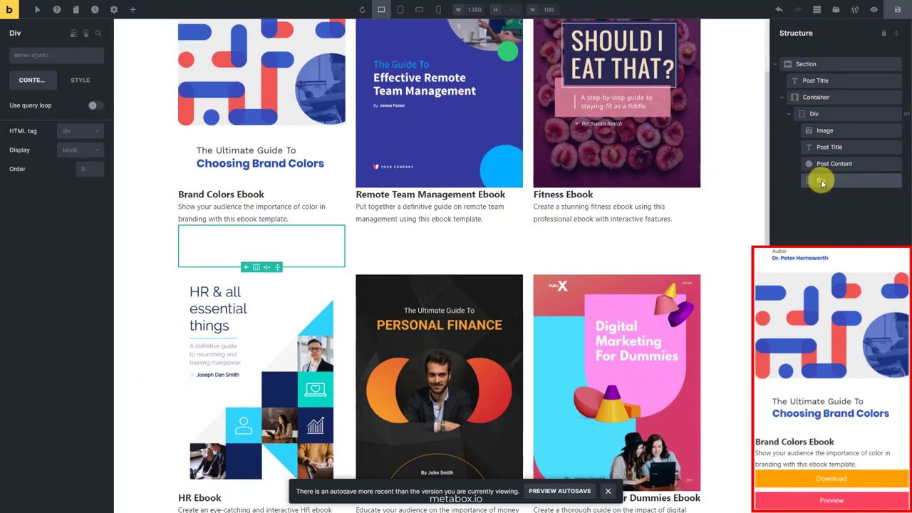
{"action": "double_click", "coordinate": [821, 181]}
{"action": "type", "text": "Download"}
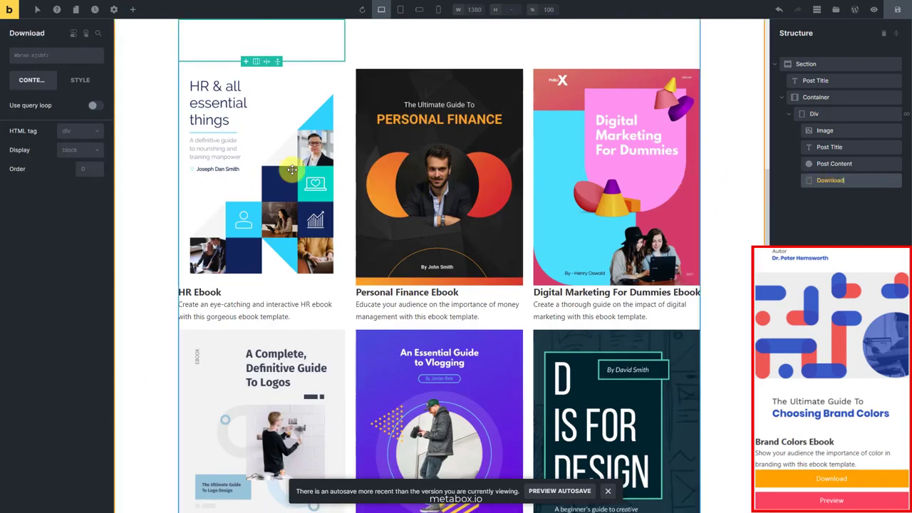
{"action": "left_click", "coordinate": [96, 133]}
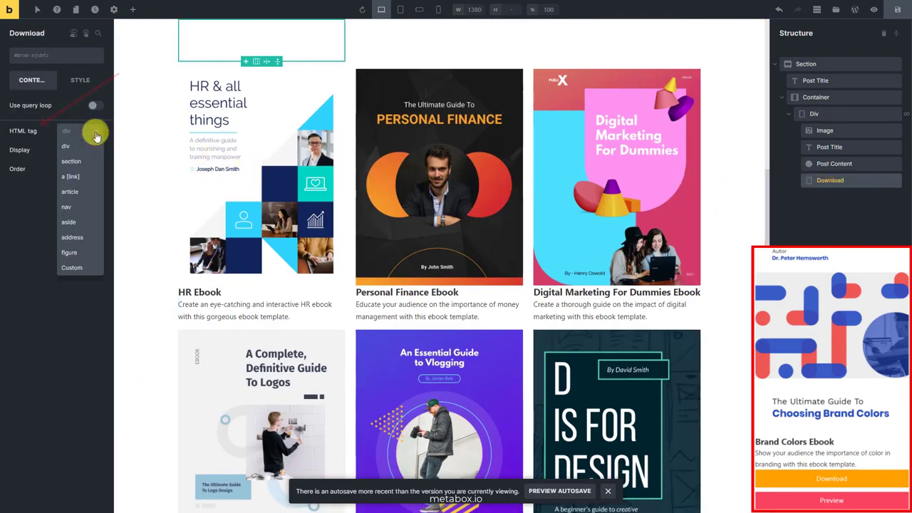
{"action": "left_click", "coordinate": [88, 179]}
- Link the Download Div to dynamic data, using the PDF Upload field from Meta Box (E-books)
{"action": "left_click", "coordinate": [95, 144]}
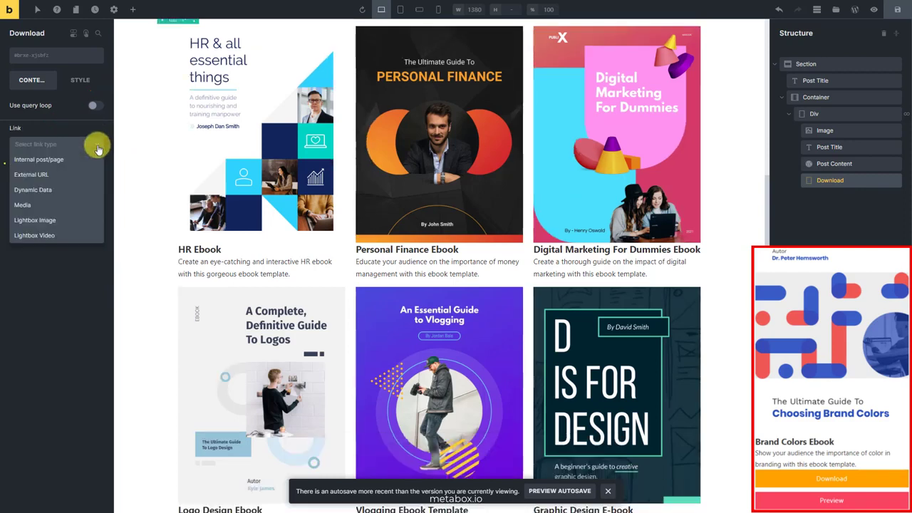
{"action": "left_click", "coordinate": [79, 196]}
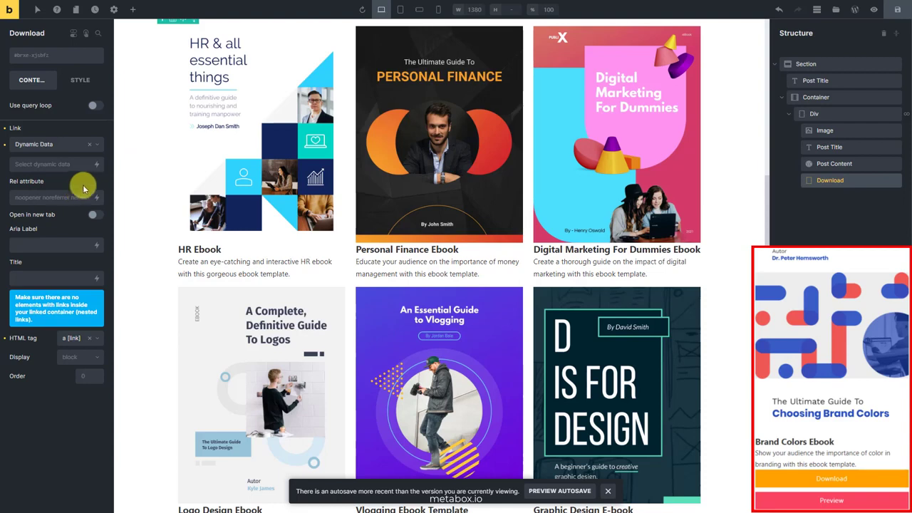
{"action": "left_click", "coordinate": [91, 165]}
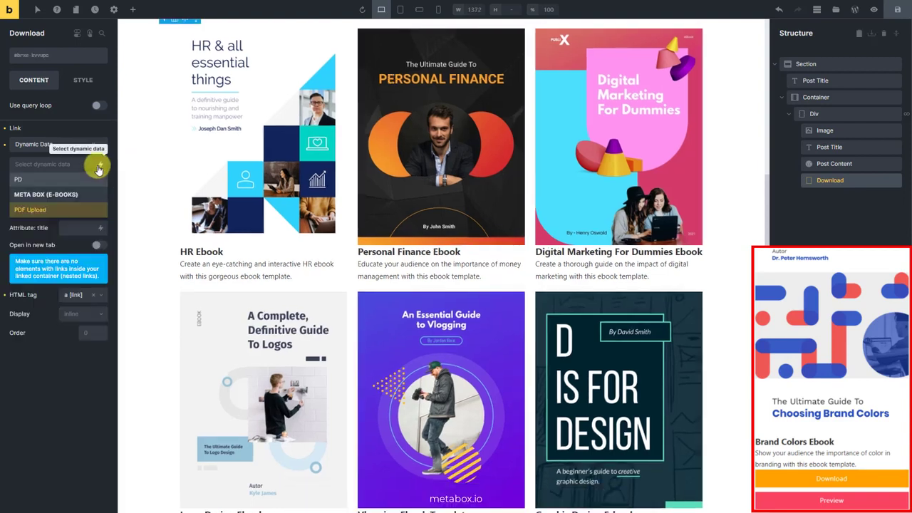
{"action": "left_click", "coordinate": [67, 211]}
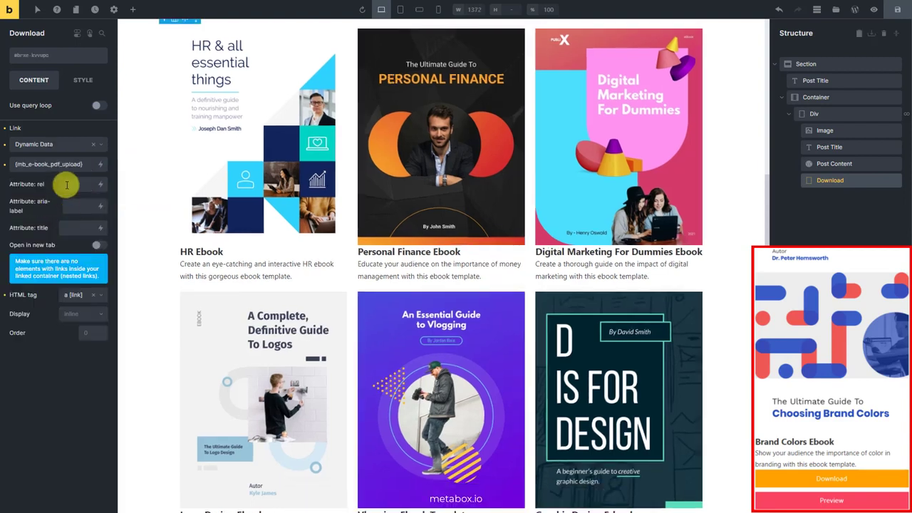
- Add a custom attribute named Download to the Download Div
{"action": "left_click", "coordinate": [81, 84]}
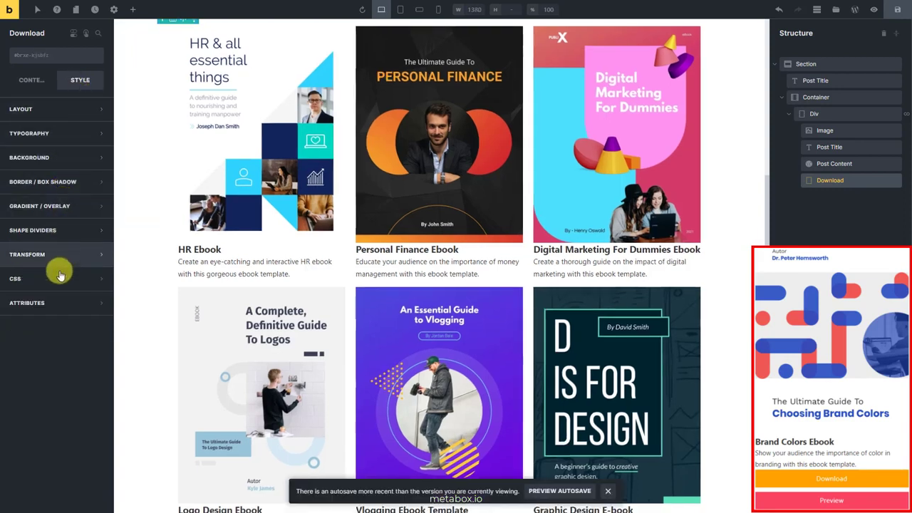
{"action": "left_click", "coordinate": [59, 303]}
{"action": "left_click", "coordinate": [56, 325]}
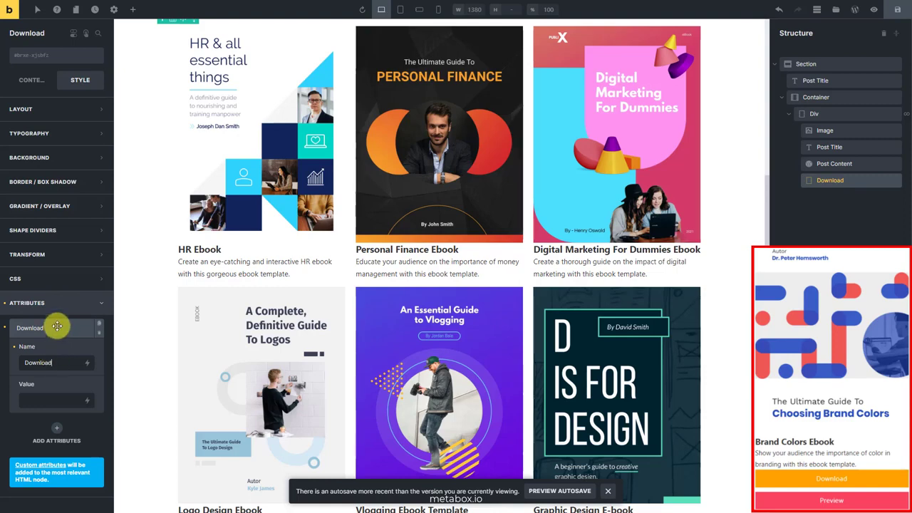
- Give the Download Div the CSS classes "bricks-button bricks-background-warning"
{"action": "left_click", "coordinate": [21, 278]}
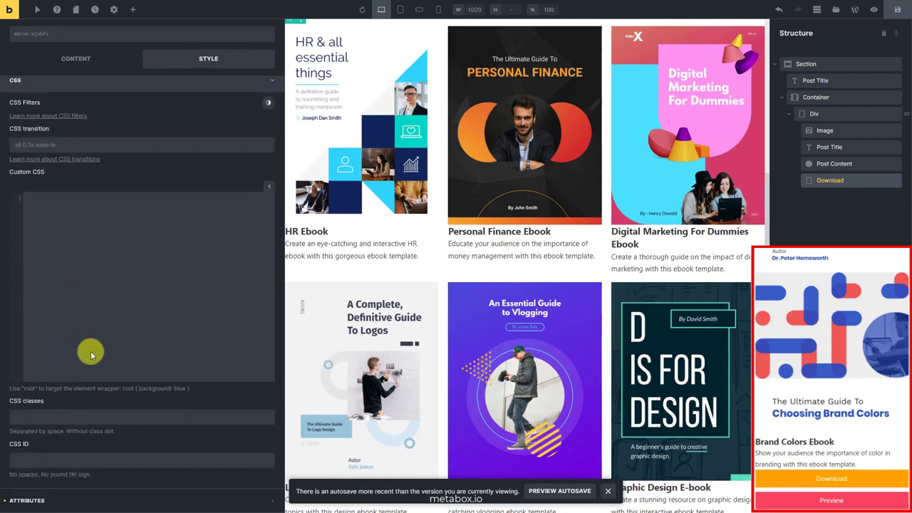
{"action": "left_click", "coordinate": [110, 418]}
{"action": "type", "text": "bricks-button bricks-background-warning"}
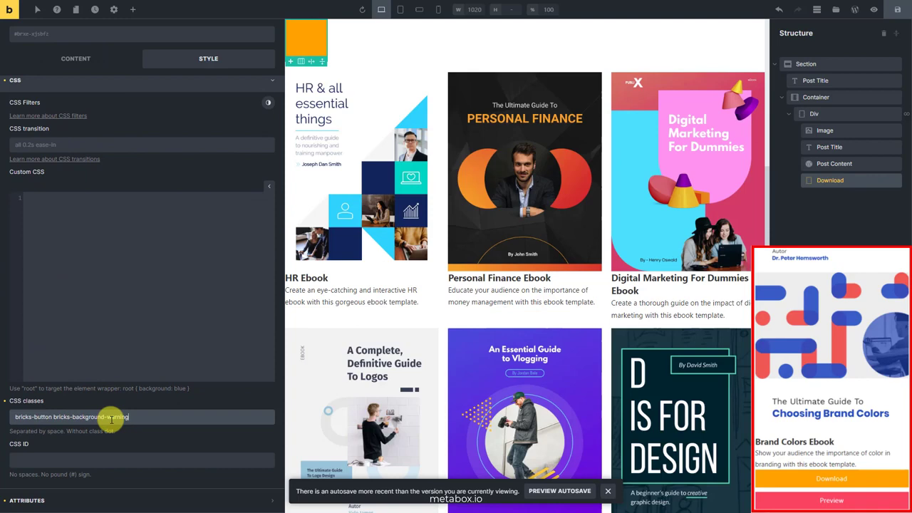
- Add a Basic Text element inside the Download Div and set its text to "Download"
{"action": "left_click", "coordinate": [132, 10]}
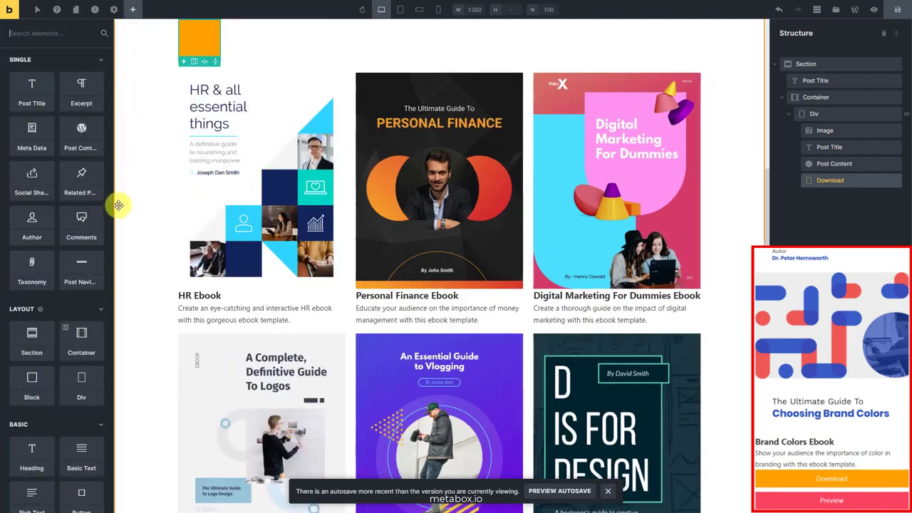
{"action": "left_click", "coordinate": [74, 450]}
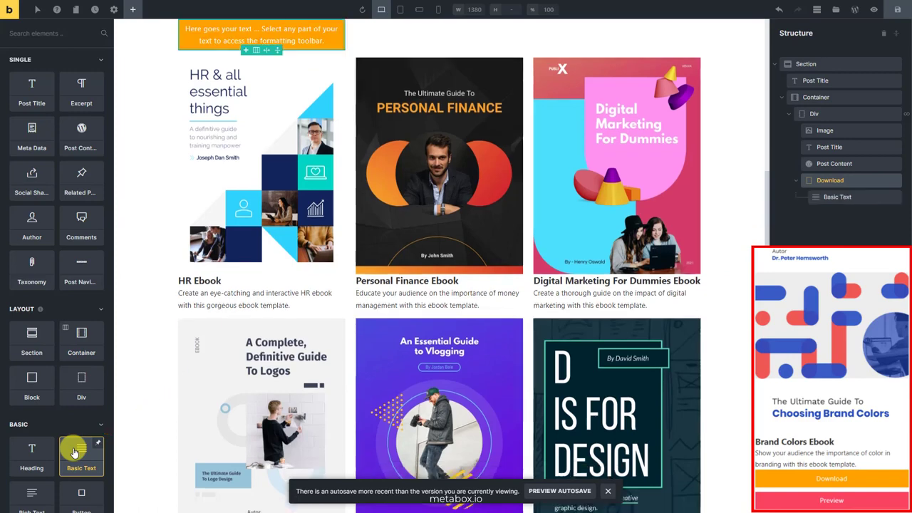
{"action": "left_click", "coordinate": [831, 201]}
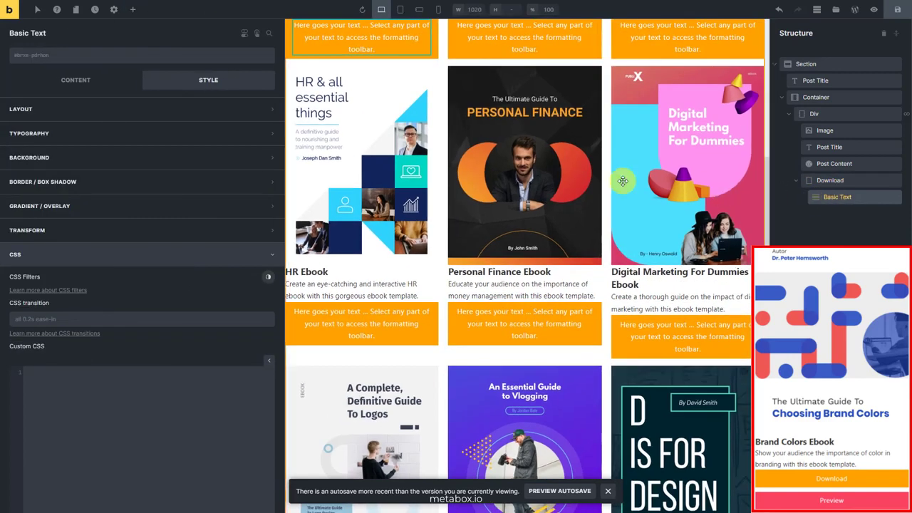
{"action": "left_click", "coordinate": [78, 77]}
{"action": "left_click", "coordinate": [84, 105]}
{"action": "key", "text": "ctrl+a"}
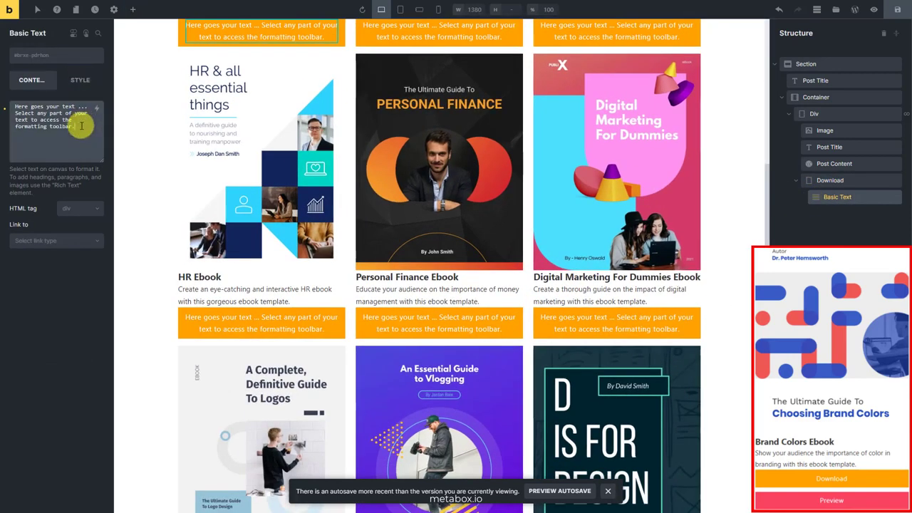
{"action": "type", "text": "Download"}
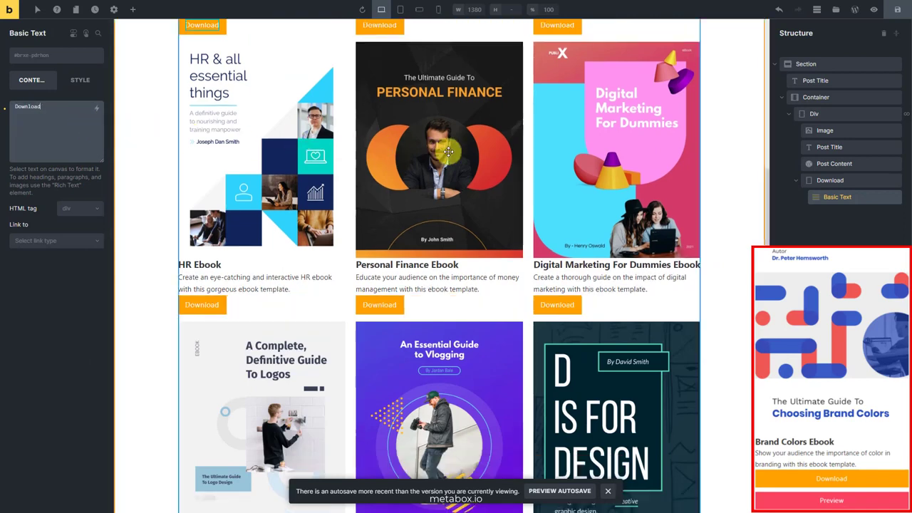
- Set the Download Div's display to block
{"action": "left_click", "coordinate": [854, 182]}
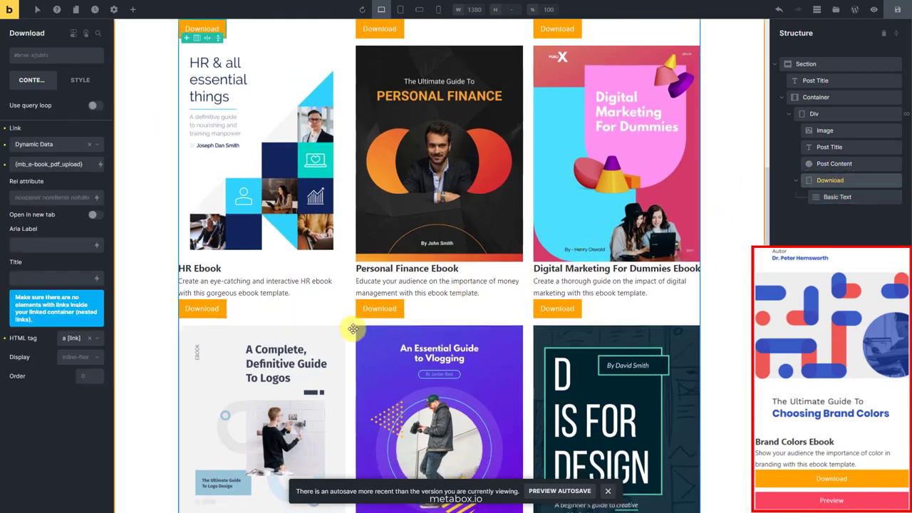
{"action": "left_click", "coordinate": [96, 359]}
{"action": "left_click", "coordinate": [91, 402]}
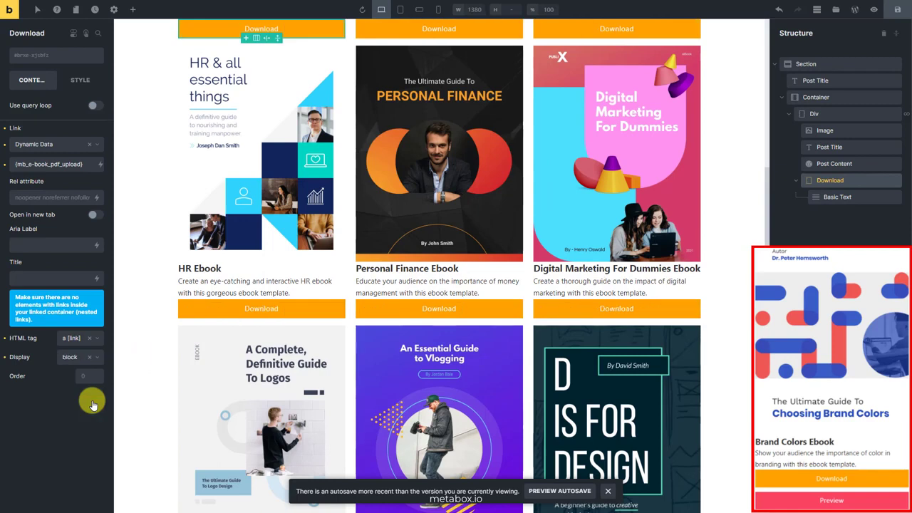
- Duplicate the Download Div, rename the copy as Preview and set its Basic Text to "Preview"
{"action": "right_click", "coordinate": [806, 180]}
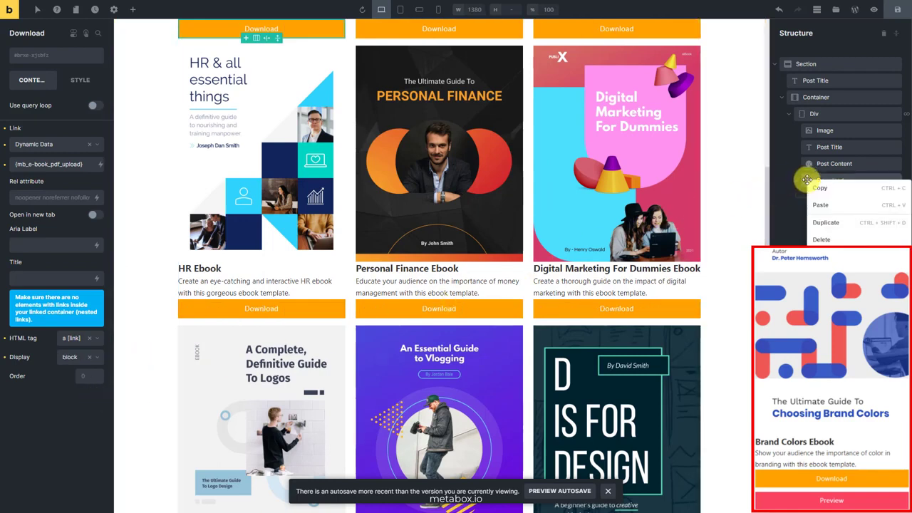
{"action": "left_click", "coordinate": [823, 223]}
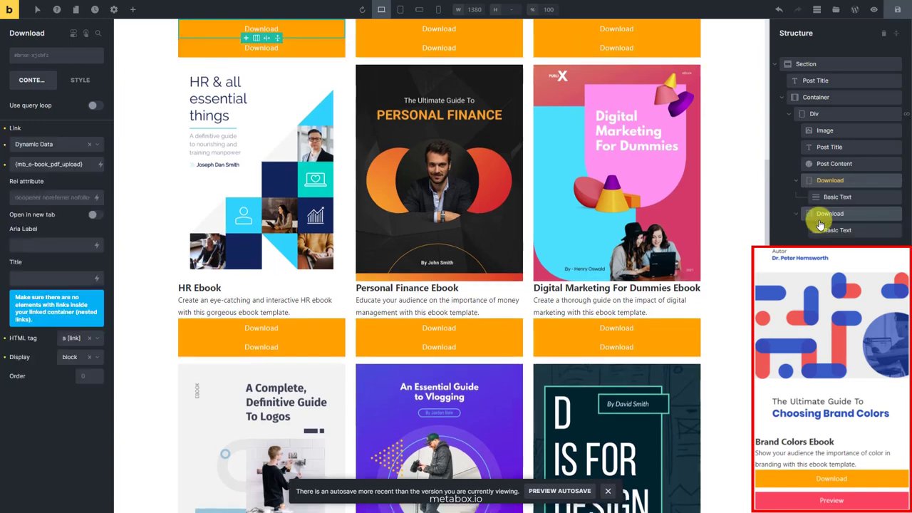
{"action": "left_click", "coordinate": [827, 217]}
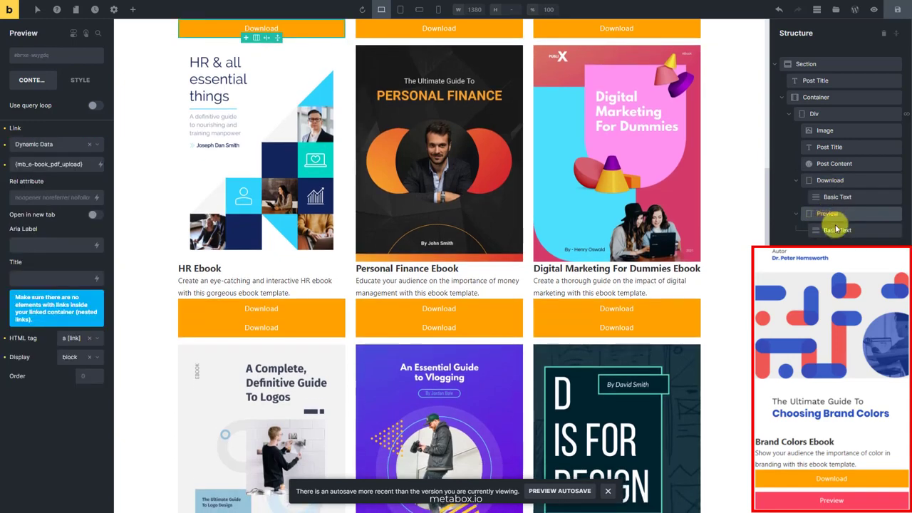
{"action": "left_click", "coordinate": [835, 229]}
{"action": "left_click", "coordinate": [54, 125]}
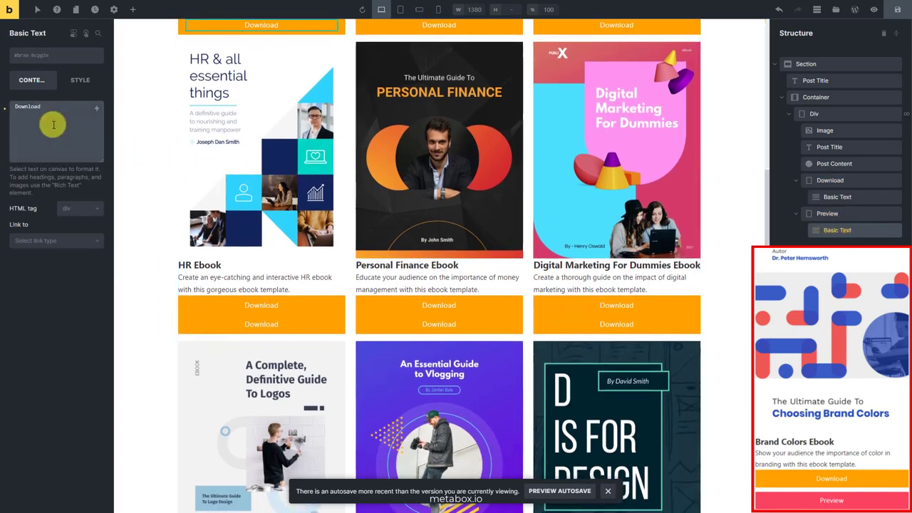
{"action": "type", "text": "Preview"}
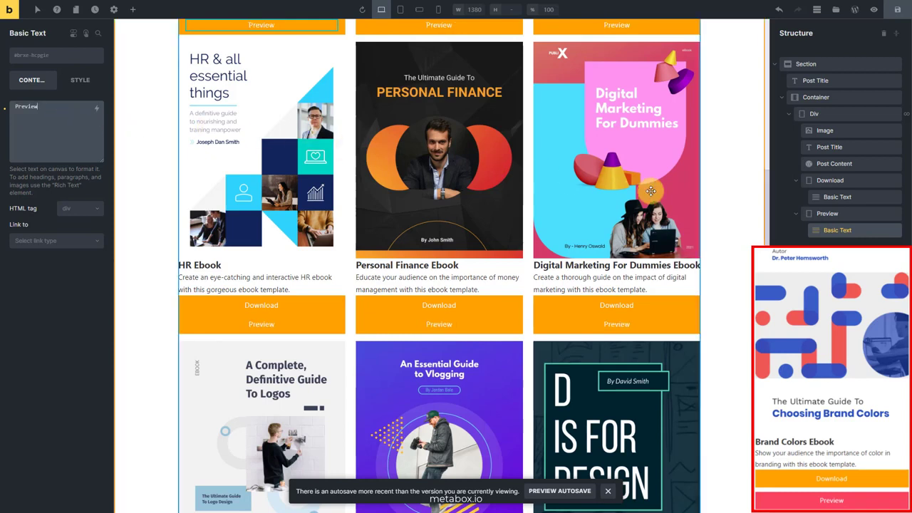
- Set the Preview Div's link to open in a new tab and change its CSS background class to a red one
{"action": "left_click", "coordinate": [840, 216]}
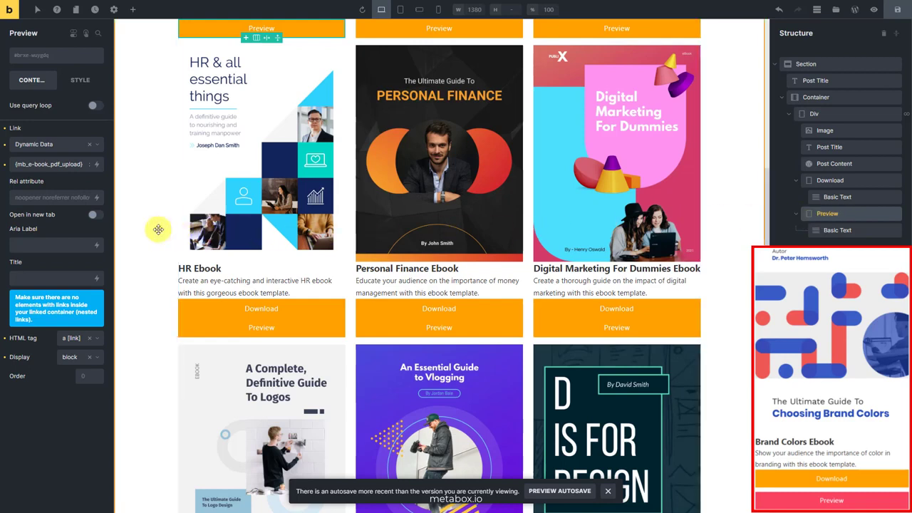
{"action": "left_click", "coordinate": [97, 215]}
{"action": "left_click", "coordinate": [80, 80]}
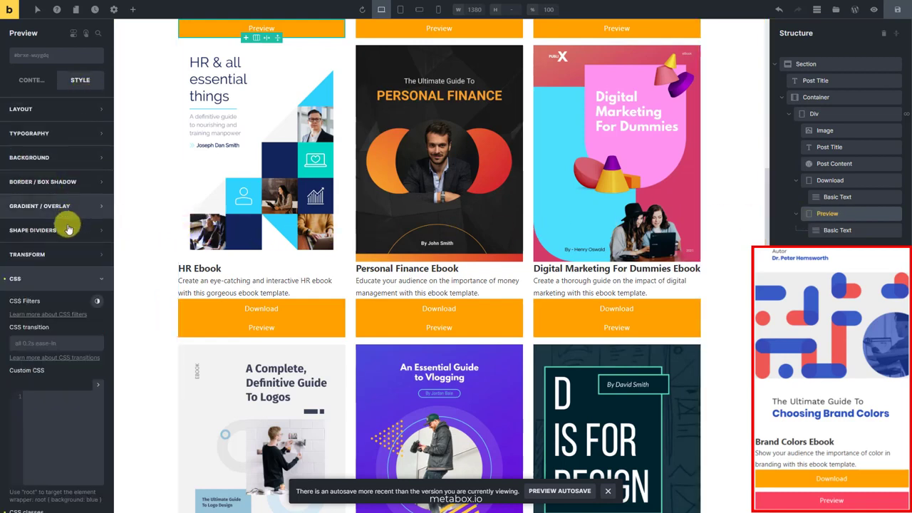
{"action": "scroll", "coordinate": [57, 285], "scroll_direction": "down", "scroll_amount": 3}
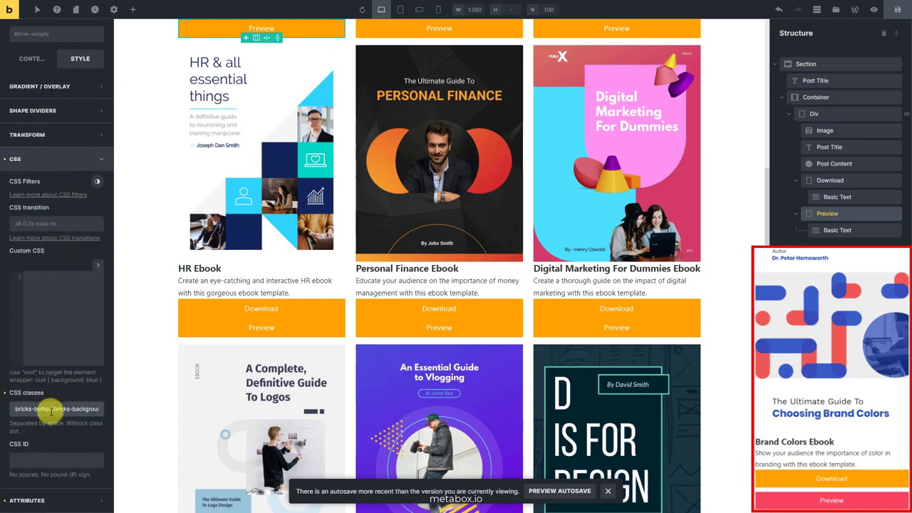
{"action": "left_click", "coordinate": [51, 411]}
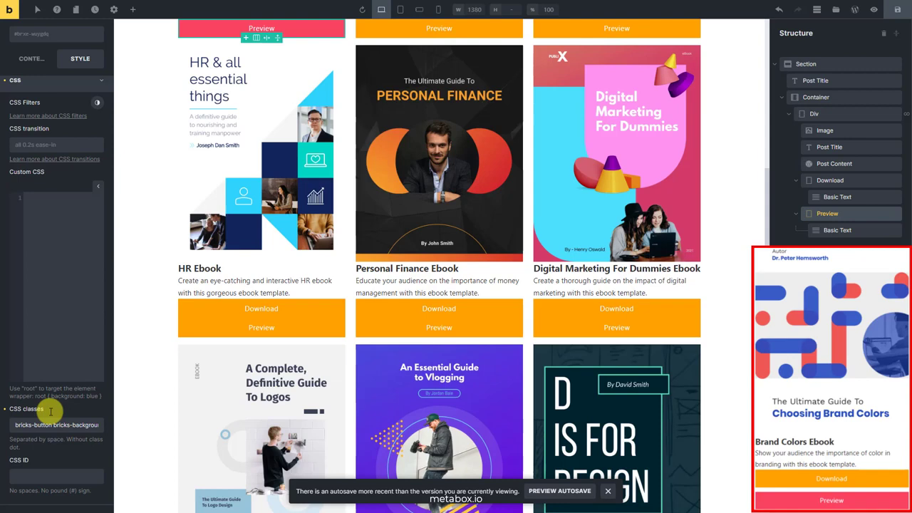
{"action": "scroll", "coordinate": [47, 409], "scroll_direction": "down", "scroll_amount": 1}
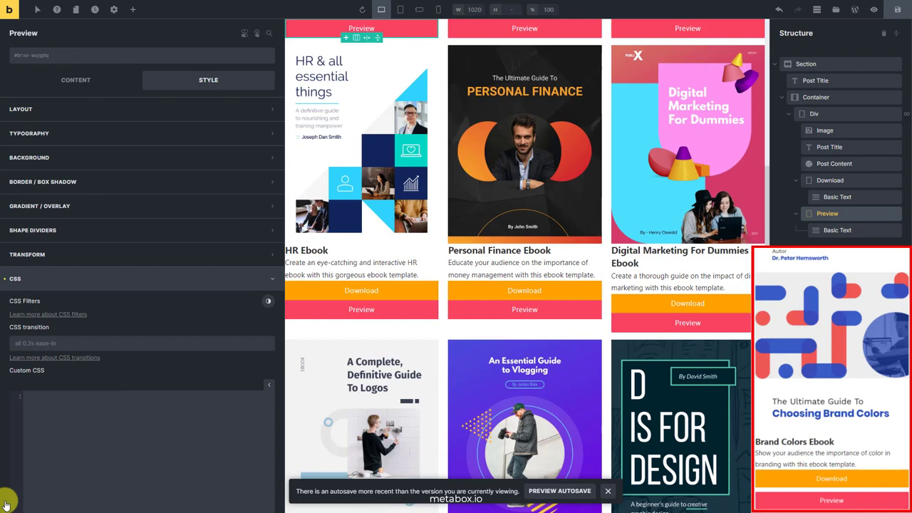
- Set the Preview Div's top margin to 10 and save the page
{"action": "left_click", "coordinate": [208, 79]}
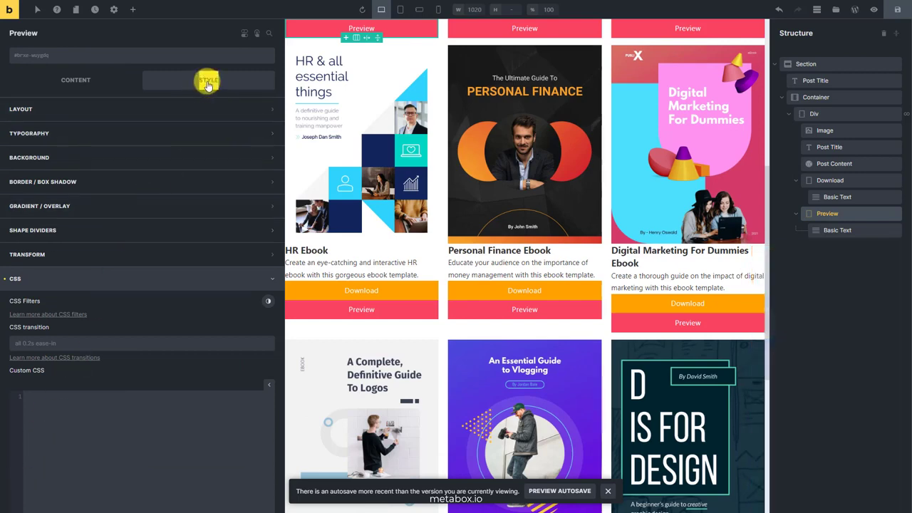
{"action": "left_click", "coordinate": [196, 107]}
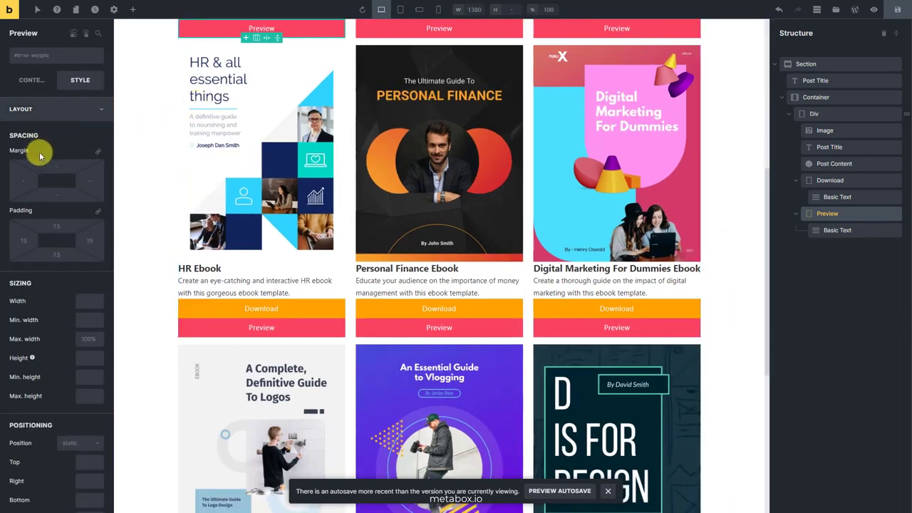
{"action": "left_click", "coordinate": [42, 164]}
{"action": "type", "text": "10"}
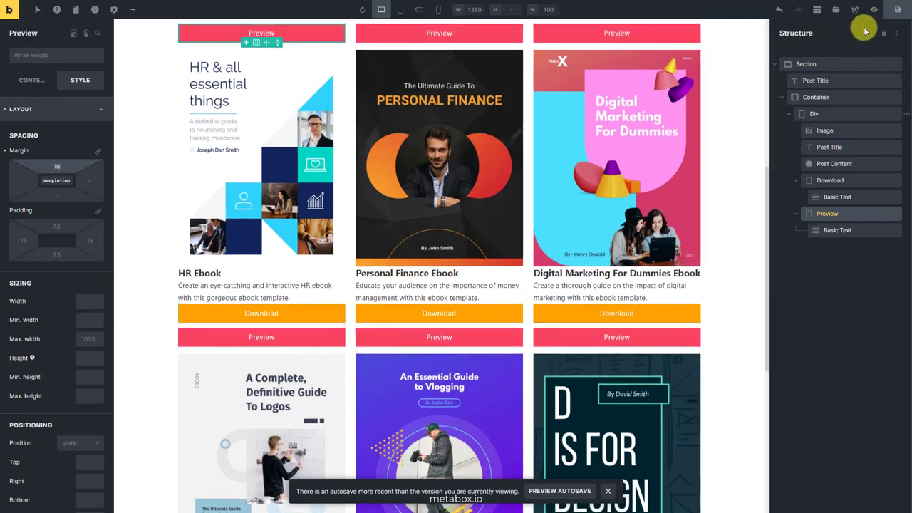
{"action": "left_click", "coordinate": [895, 11]}
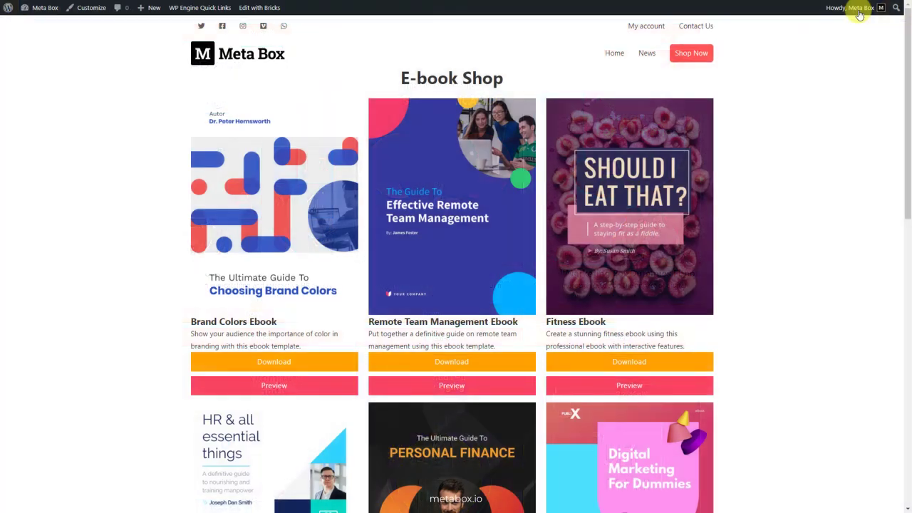
- Review the E-book Shop page on the front end and test the Brand Colors Ebook's Download button
{"action": "scroll", "coordinate": [860, 15], "scroll_direction": "down", "scroll_amount": 10}
{"action": "scroll", "coordinate": [860, 14], "scroll_direction": "up", "scroll_amount": 10}
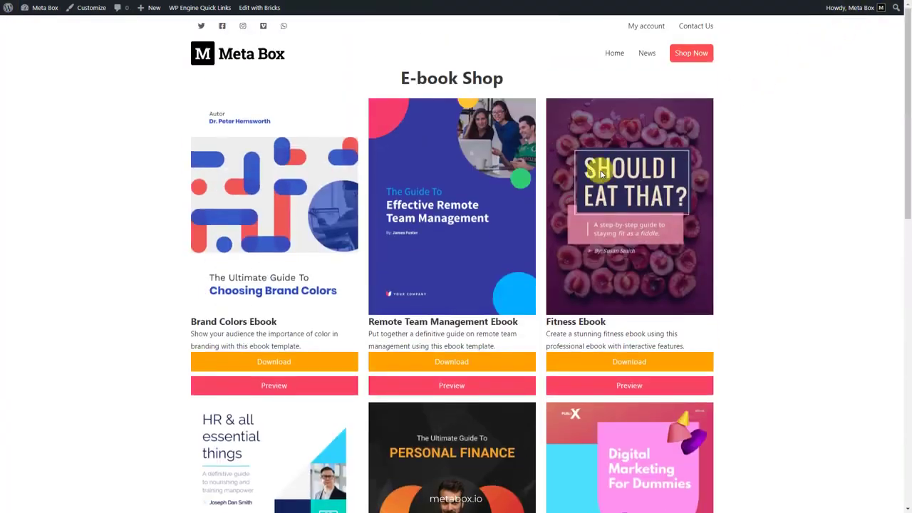
{"action": "left_click", "coordinate": [278, 365]}
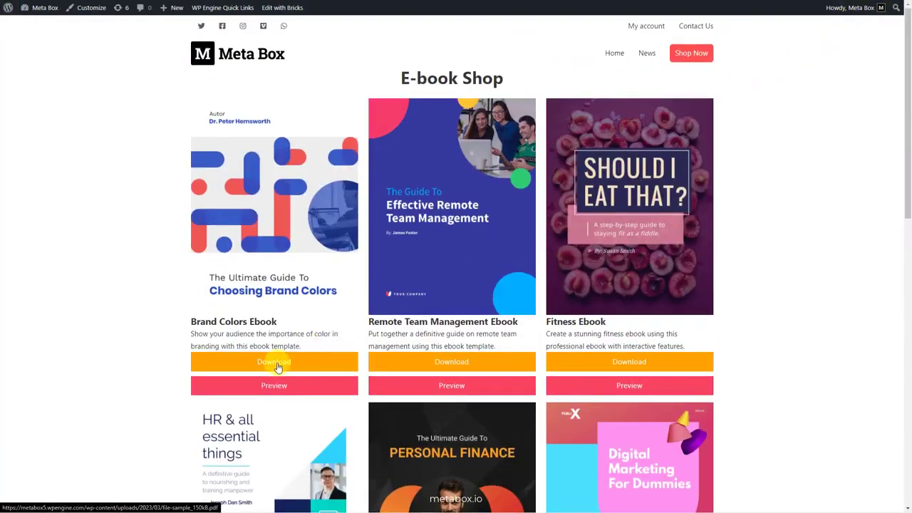
- Test the Brand Colors Ebook's Preview button and look through the pages of file-sample_150kB.pdf
{"action": "left_click", "coordinate": [272, 389]}
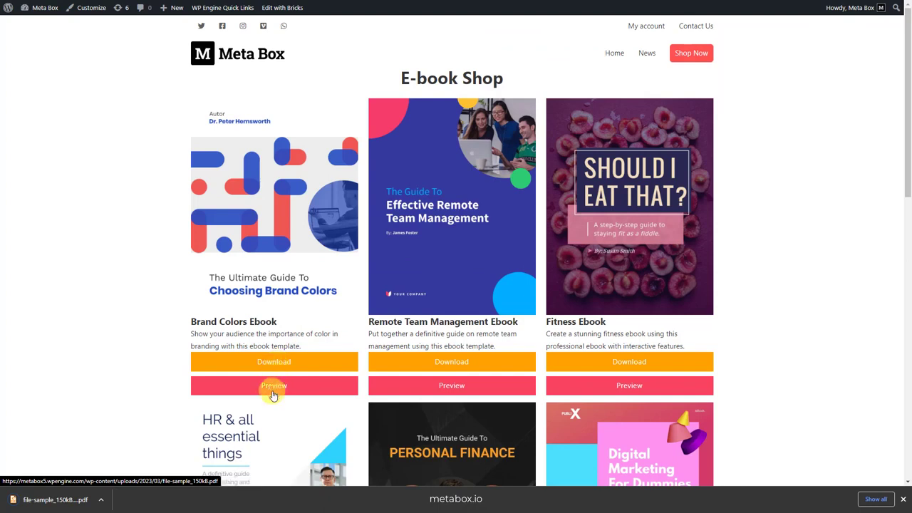
{"action": "scroll", "coordinate": [272, 392], "scroll_direction": "down", "scroll_amount": 5}
{"action": "scroll", "coordinate": [272, 390], "scroll_direction": "down", "scroll_amount": 10}
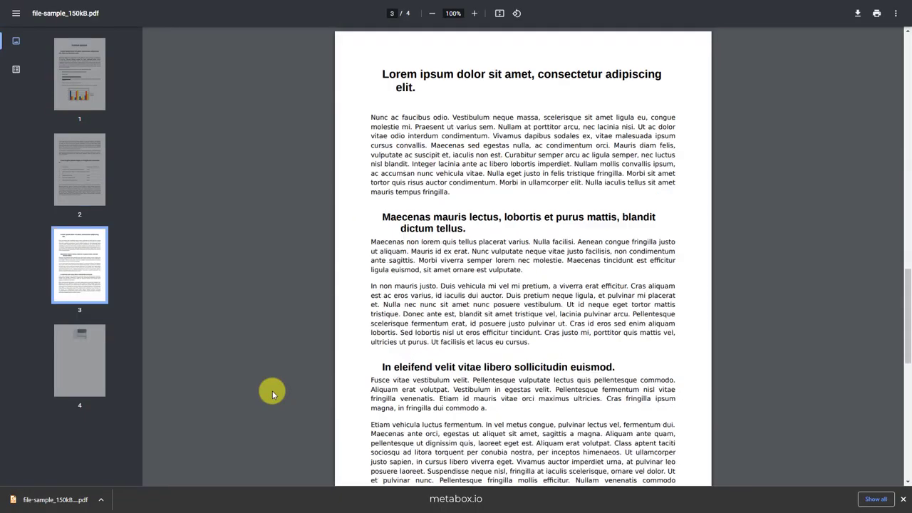
{"action": "scroll", "coordinate": [272, 390], "scroll_direction": "up", "scroll_amount": 15}
{"action": "scroll", "coordinate": [272, 390], "scroll_direction": "up", "scroll_amount": 4}
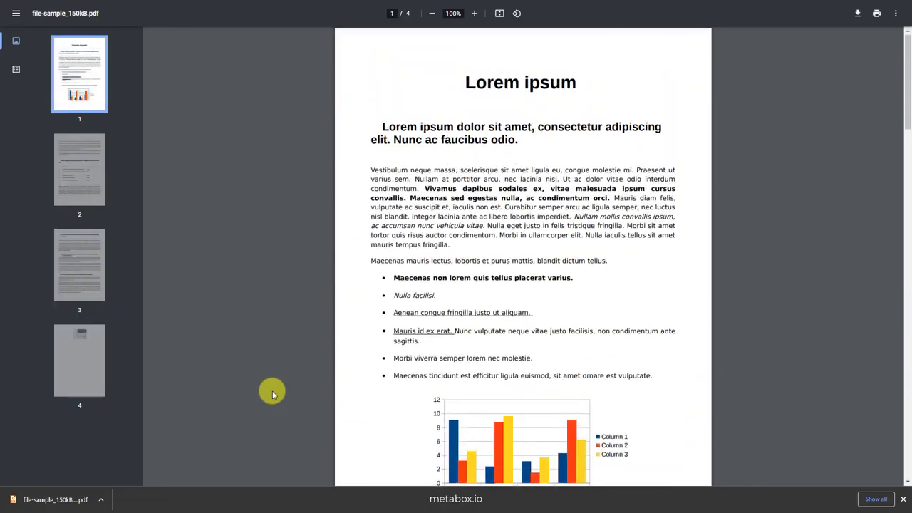